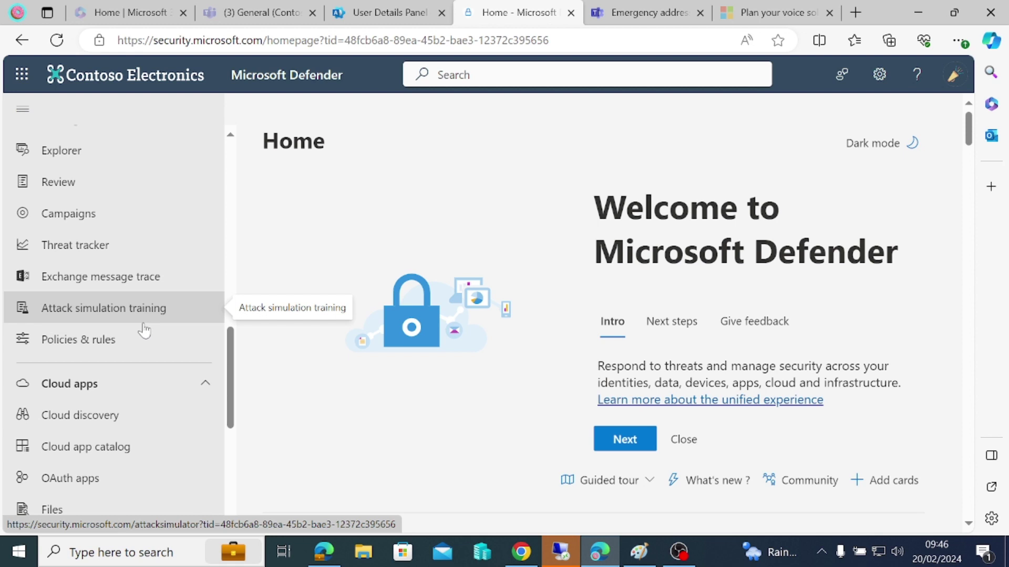
- Open the Attack simulation training page under Email & collaboration in Microsoft Defender
{"action": "scroll", "coordinate": [108, 408], "scroll_direction": "up", "scroll_amount": 10}
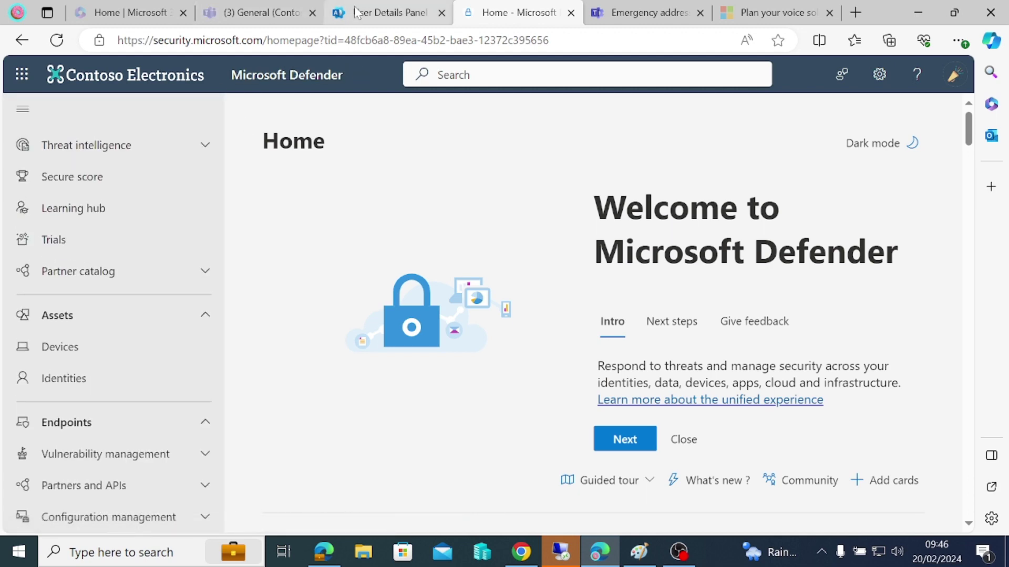
{"action": "left_click", "coordinate": [380, 12]}
{"action": "scroll", "coordinate": [100, 426], "scroll_direction": "down", "scroll_amount": 4}
{"action": "scroll", "coordinate": [110, 459], "scroll_direction": "down", "scroll_amount": 5}
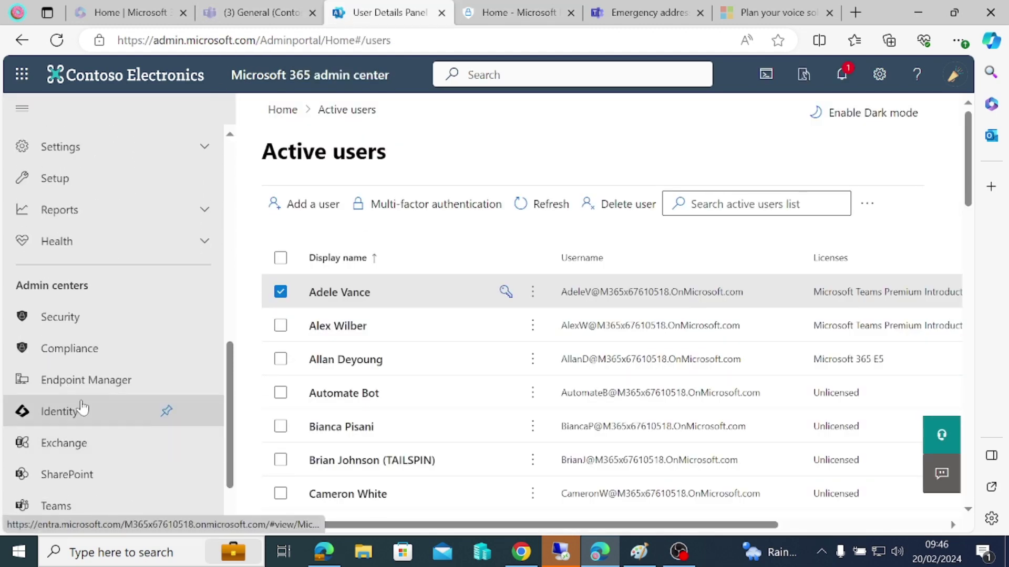
{"action": "left_click", "coordinate": [515, 13]}
{"action": "scroll", "coordinate": [151, 293], "scroll_direction": "up", "scroll_amount": 3}
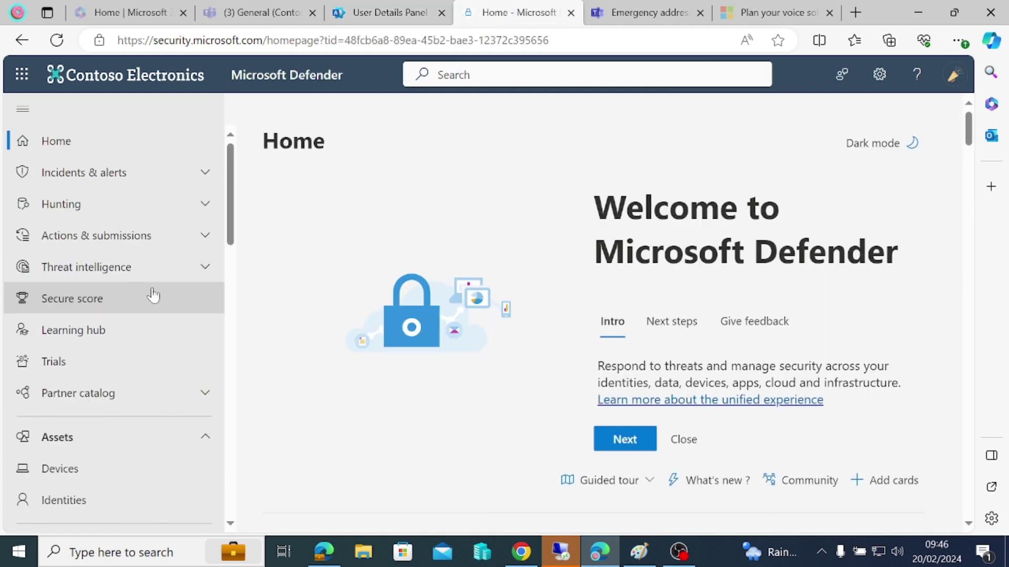
{"action": "scroll", "coordinate": [87, 247], "scroll_direction": "down", "scroll_amount": 6}
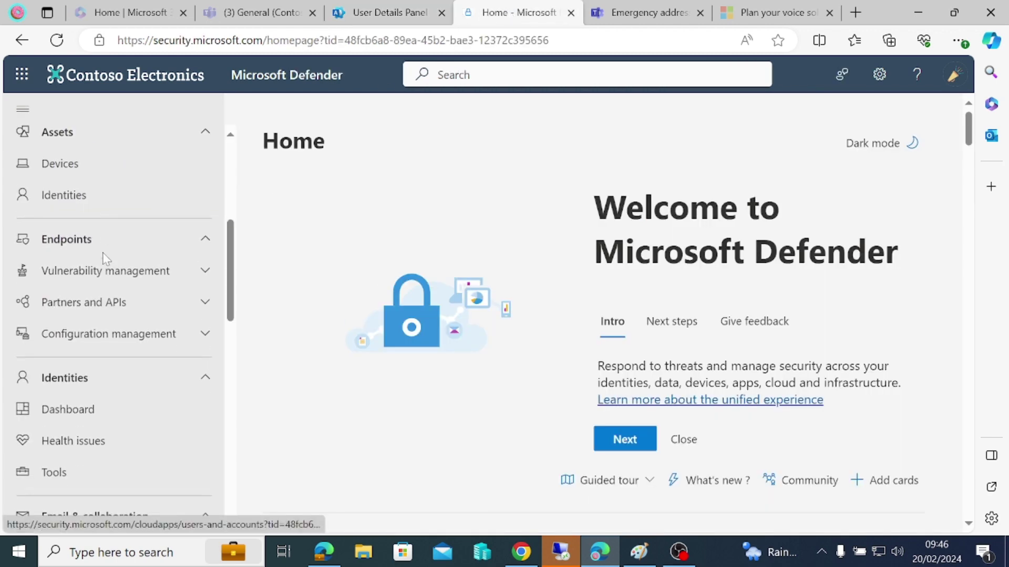
{"action": "scroll", "coordinate": [100, 279], "scroll_direction": "down", "scroll_amount": 4}
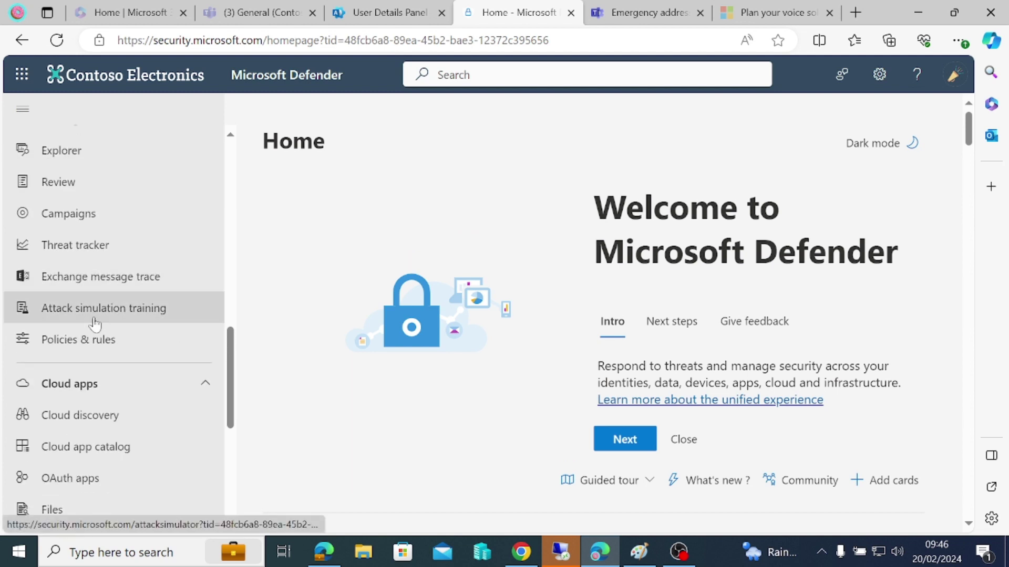
{"action": "left_click", "coordinate": [113, 317]}
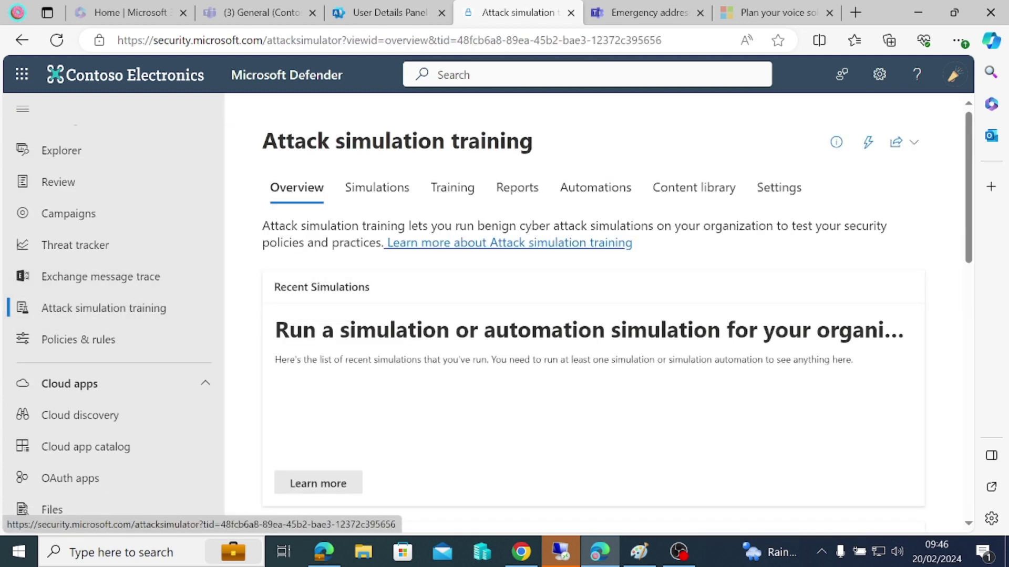
- Launch a new simulation from the Simulations list, using the Credential Harvest technique
{"action": "left_click", "coordinate": [384, 189]}
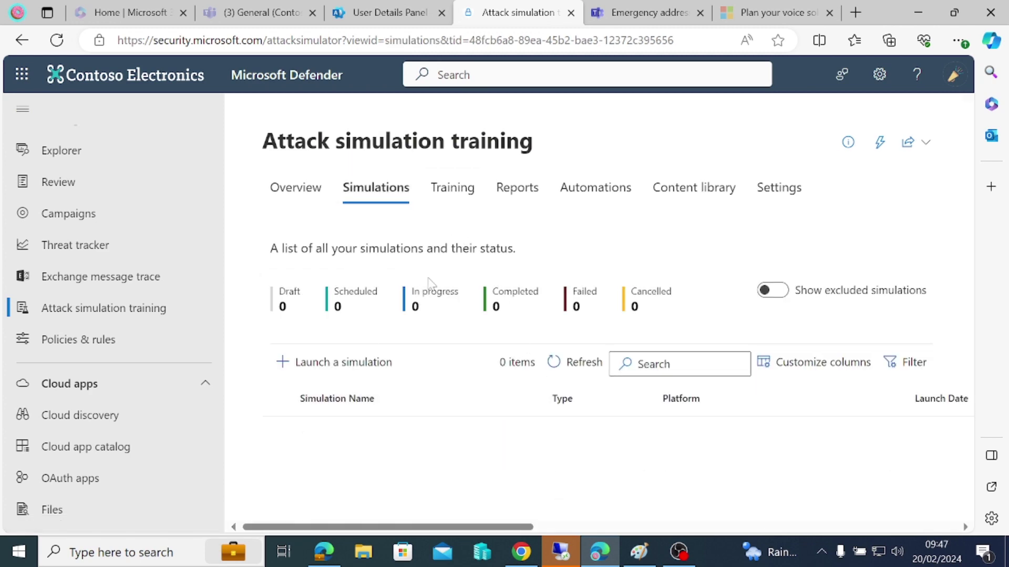
{"action": "left_click", "coordinate": [343, 367]}
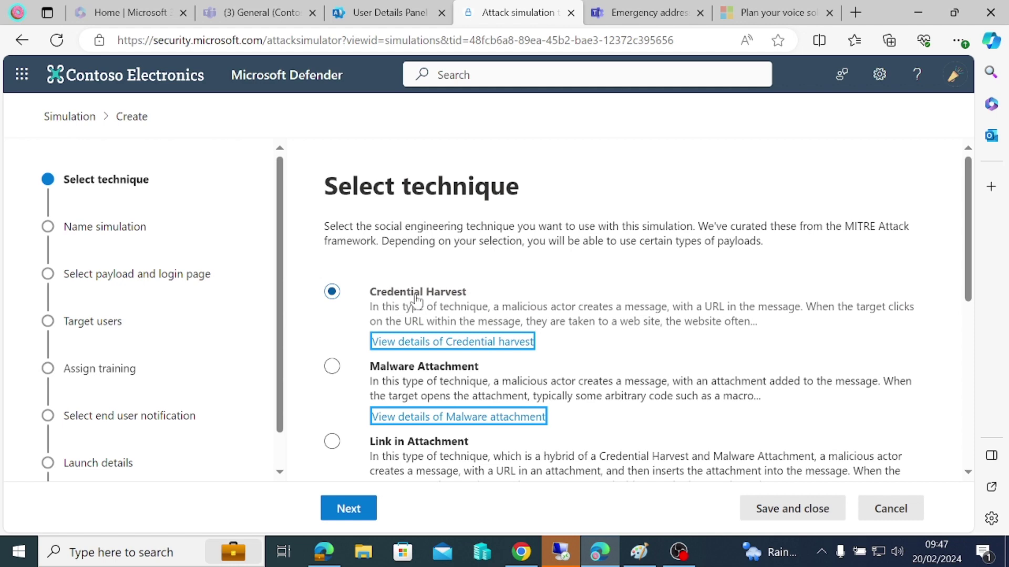
{"action": "scroll", "coordinate": [415, 299], "scroll_direction": "down", "scroll_amount": 3}
{"action": "scroll", "coordinate": [415, 300], "scroll_direction": "up", "scroll_amount": 3}
{"action": "left_click", "coordinate": [353, 507]}
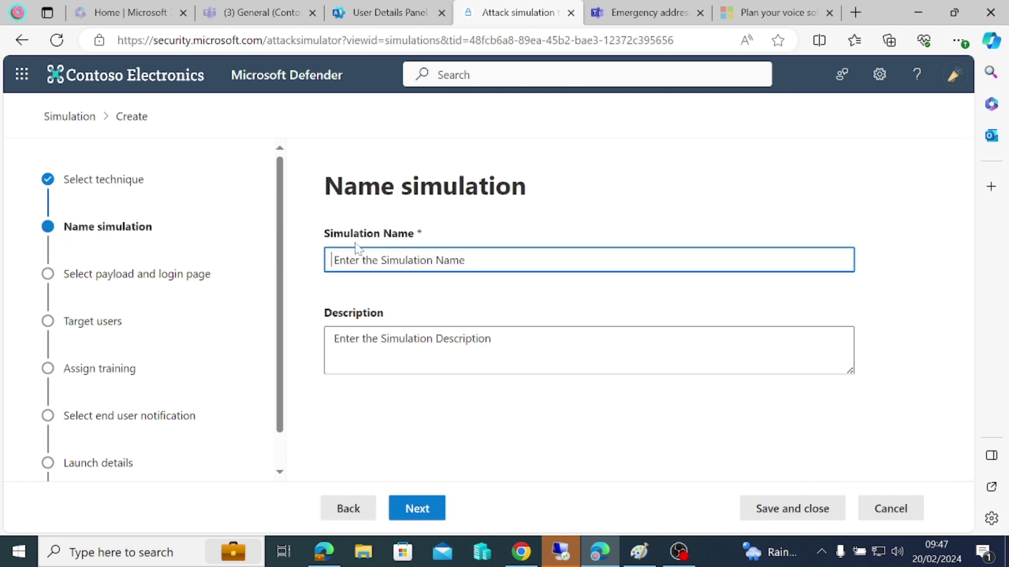
- Name the simulation "Feb Simulation", leave the description empty, and continue to the payload selection
{"action": "type", "text": "Feb Simulation"}
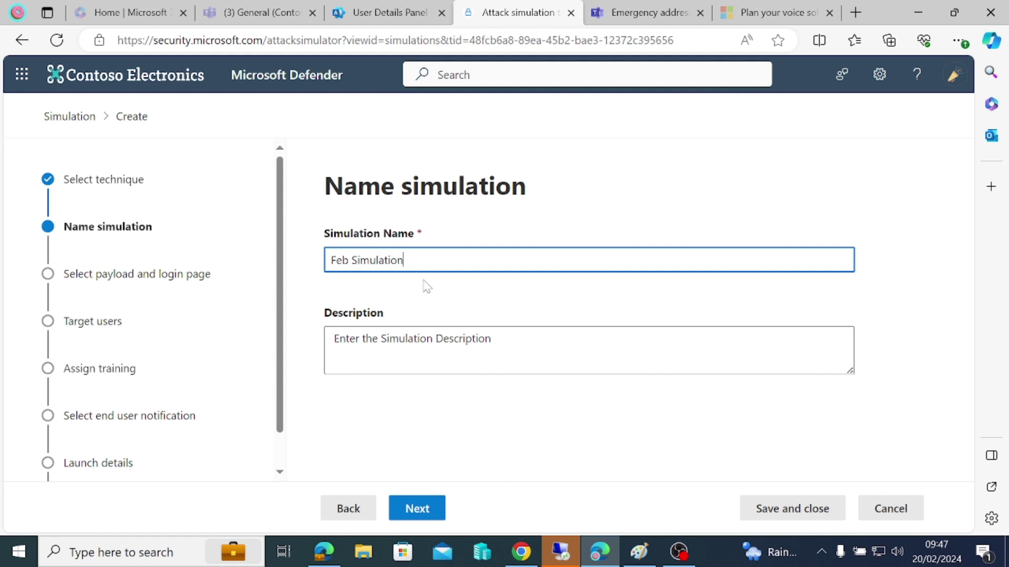
{"action": "key", "text": "super+v"}
{"action": "key", "text": "Escape"}
{"action": "key", "text": "super+v"}
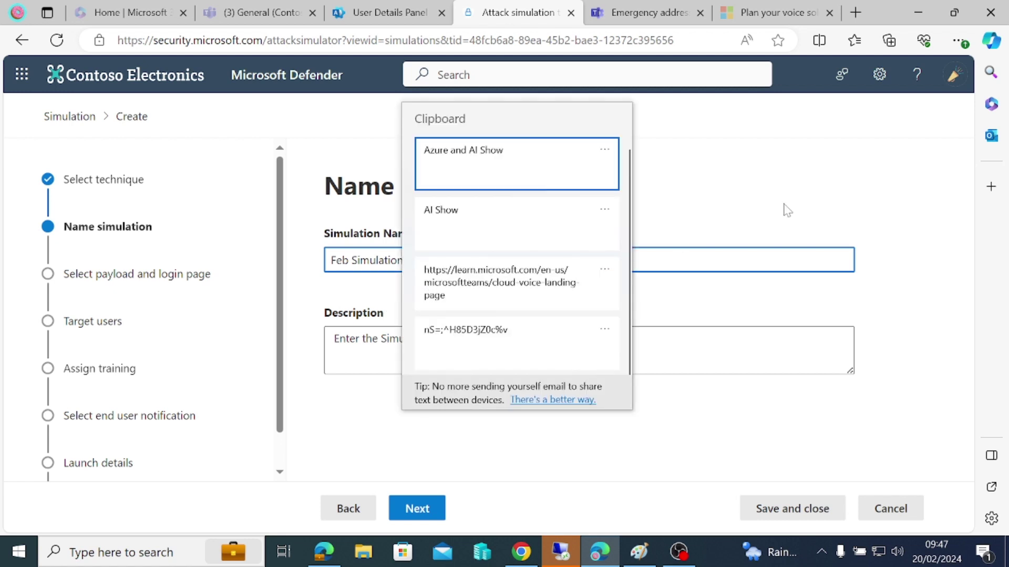
{"action": "key", "text": "Escape"}
{"action": "key", "text": "Tab"}
{"action": "left_click", "coordinate": [414, 508]}
- Look through the global payloads, examining their names, languages and predicted compromise rates
{"action": "scroll", "coordinate": [467, 301], "scroll_direction": "down", "scroll_amount": 3}
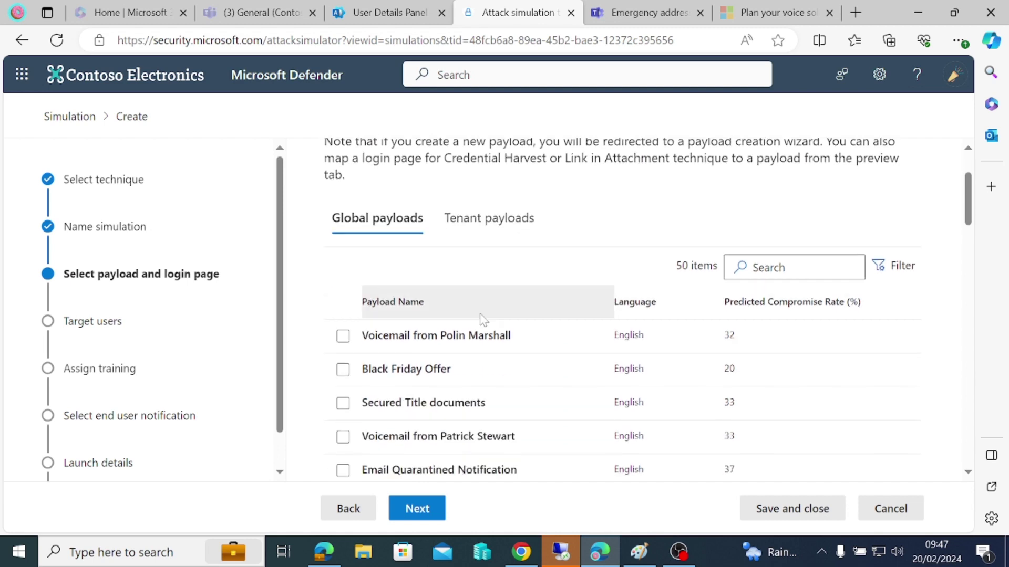
{"action": "scroll", "coordinate": [437, 307], "scroll_direction": "down", "scroll_amount": 5}
{"action": "scroll", "coordinate": [443, 361], "scroll_direction": "up", "scroll_amount": 6}
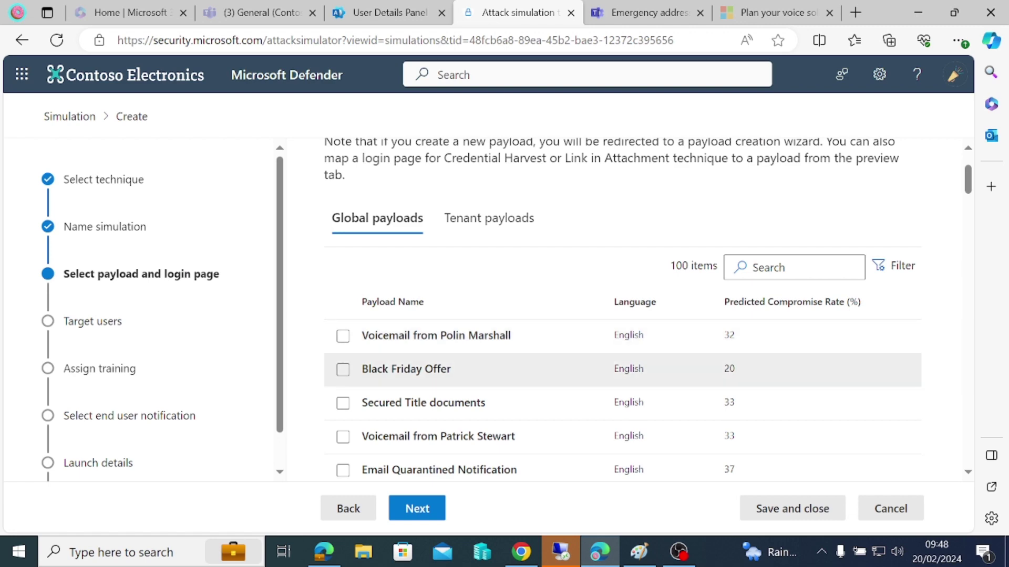
{"action": "scroll", "coordinate": [534, 415], "scroll_direction": "down", "scroll_amount": 8}
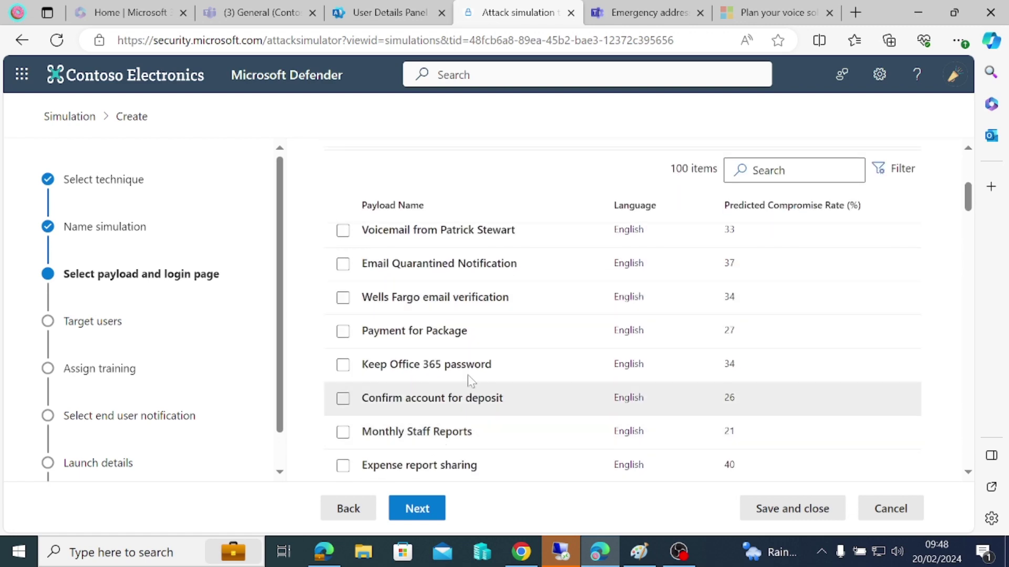
{"action": "scroll", "coordinate": [495, 393], "scroll_direction": "down", "scroll_amount": 4}
{"action": "scroll", "coordinate": [495, 394], "scroll_direction": "up", "scroll_amount": 3}
{"action": "scroll", "coordinate": [494, 331], "scroll_direction": "down", "scroll_amount": 7}
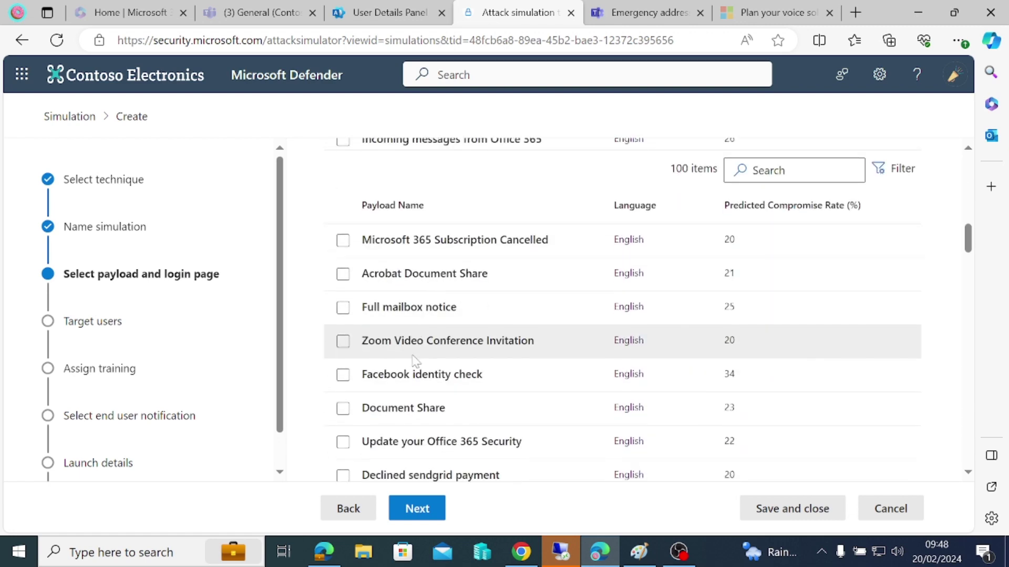
{"action": "scroll", "coordinate": [412, 360], "scroll_direction": "down", "scroll_amount": 10}
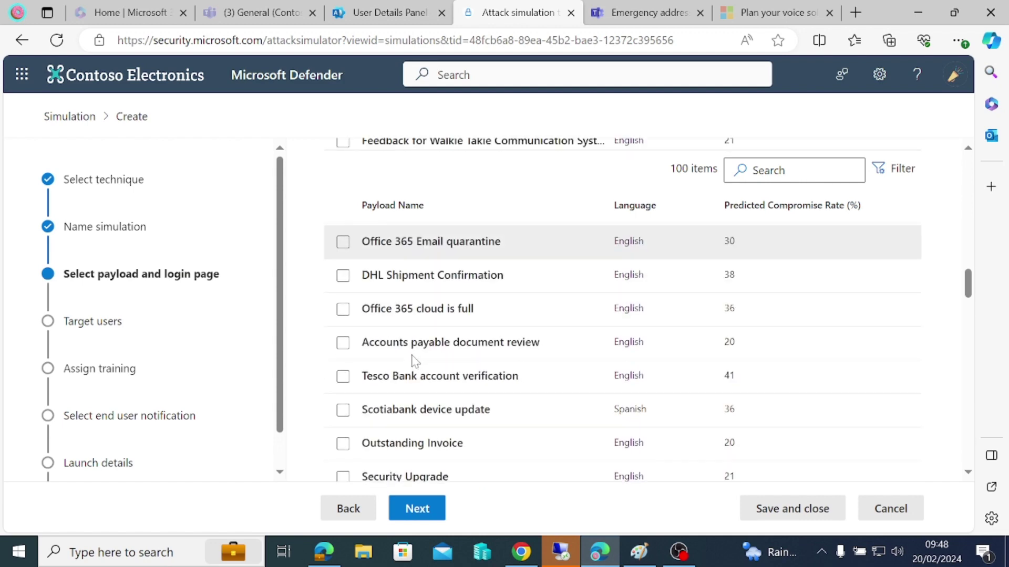
{"action": "left_click", "coordinate": [413, 508]}
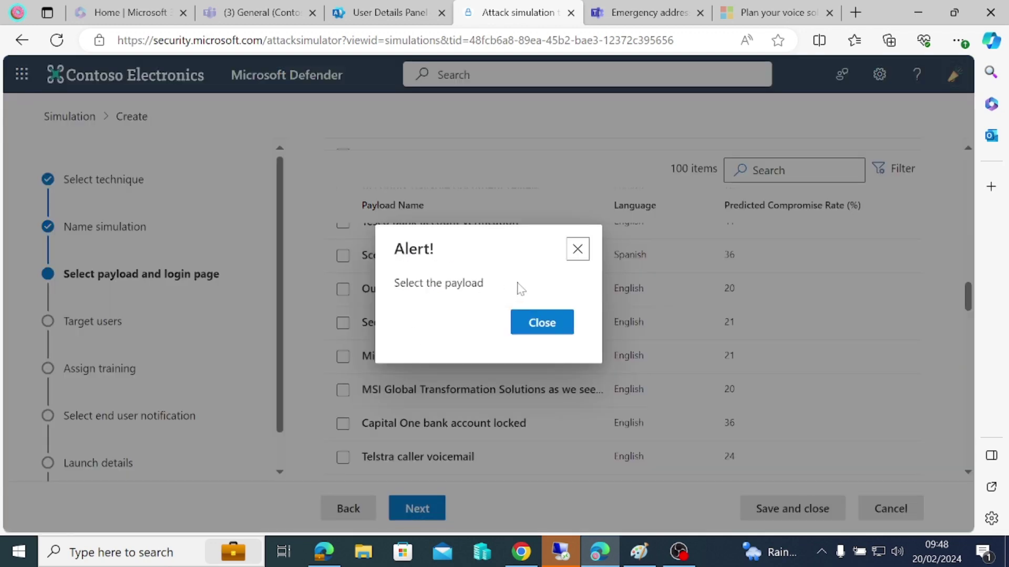
{"action": "left_click", "coordinate": [578, 249]}
{"action": "scroll", "coordinate": [500, 362], "scroll_direction": "up", "scroll_amount": 15}
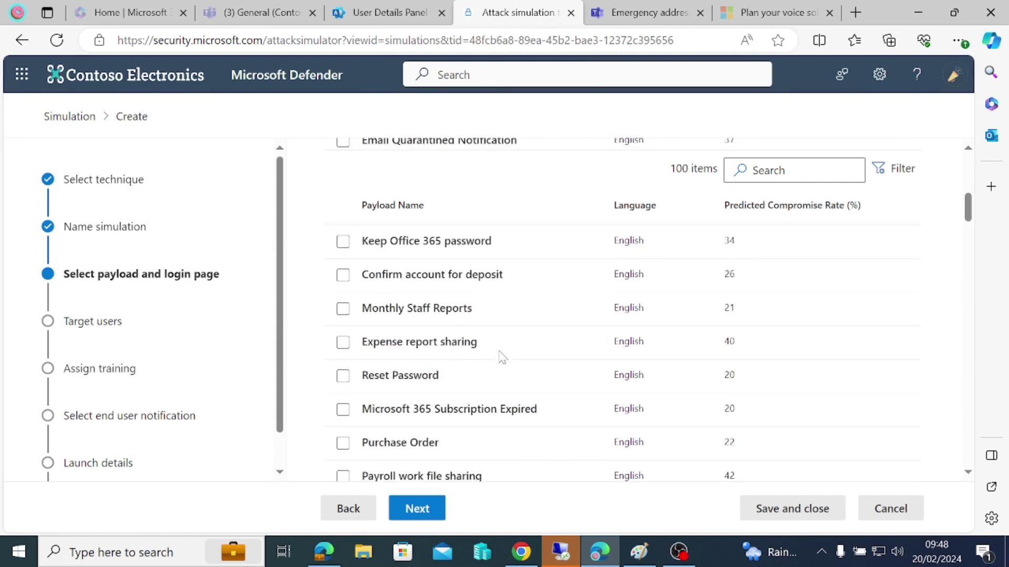
- Start creating a tenant payload, keeping the Email type and the Credential Harvest technique
{"action": "left_click", "coordinate": [489, 321]}
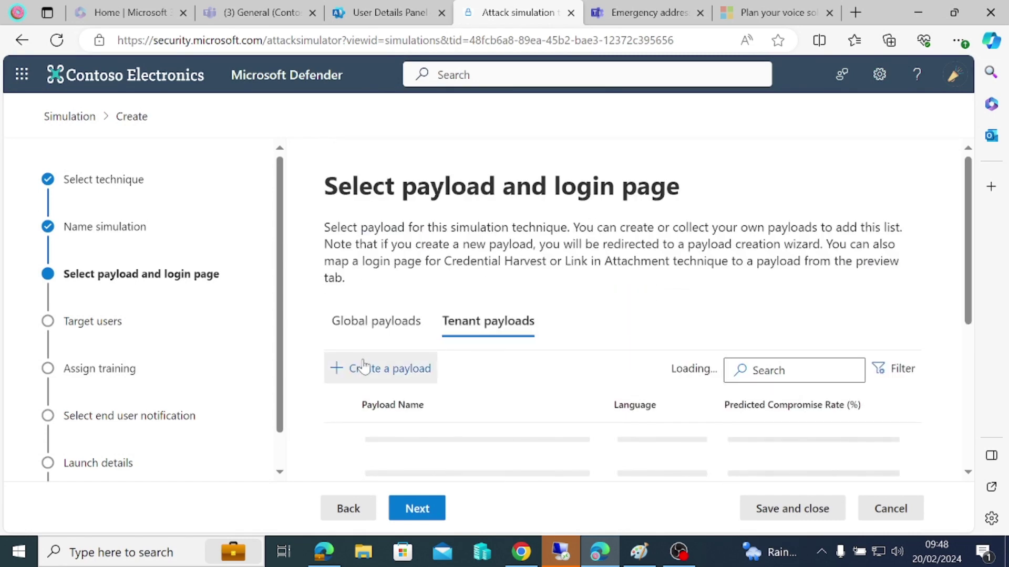
{"action": "left_click", "coordinate": [371, 376]}
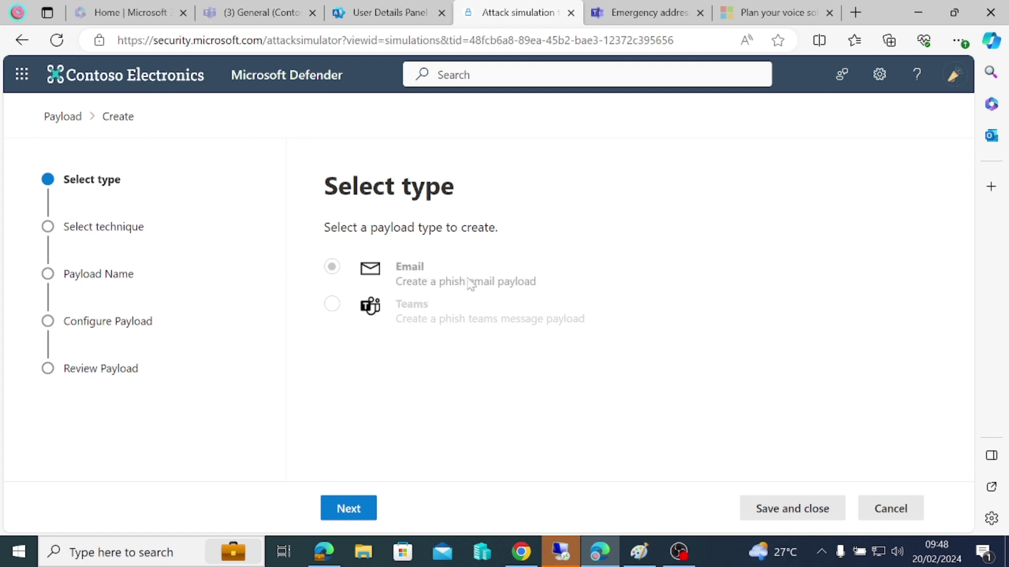
{"action": "left_click", "coordinate": [354, 508]}
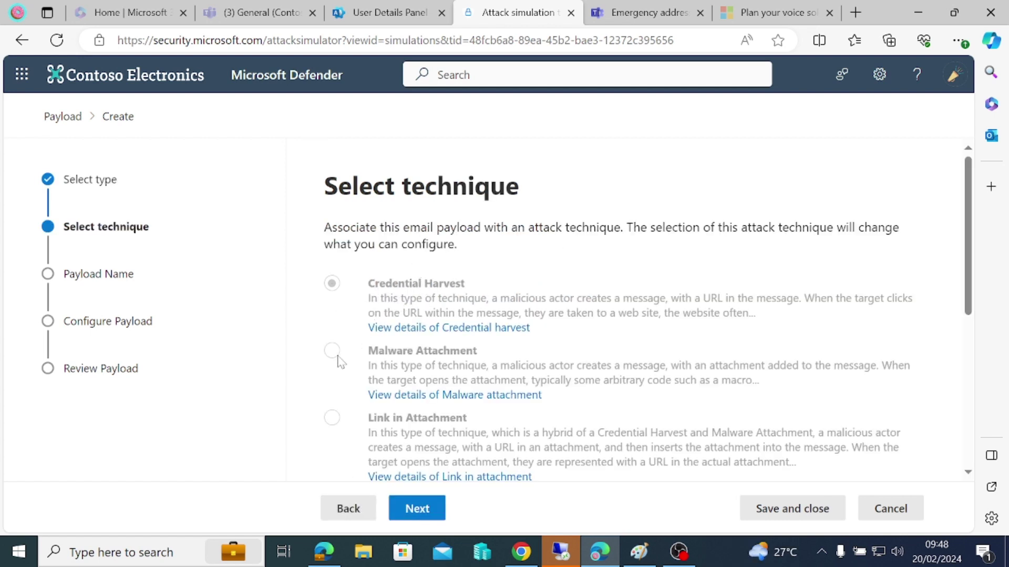
{"action": "left_click", "coordinate": [414, 509]}
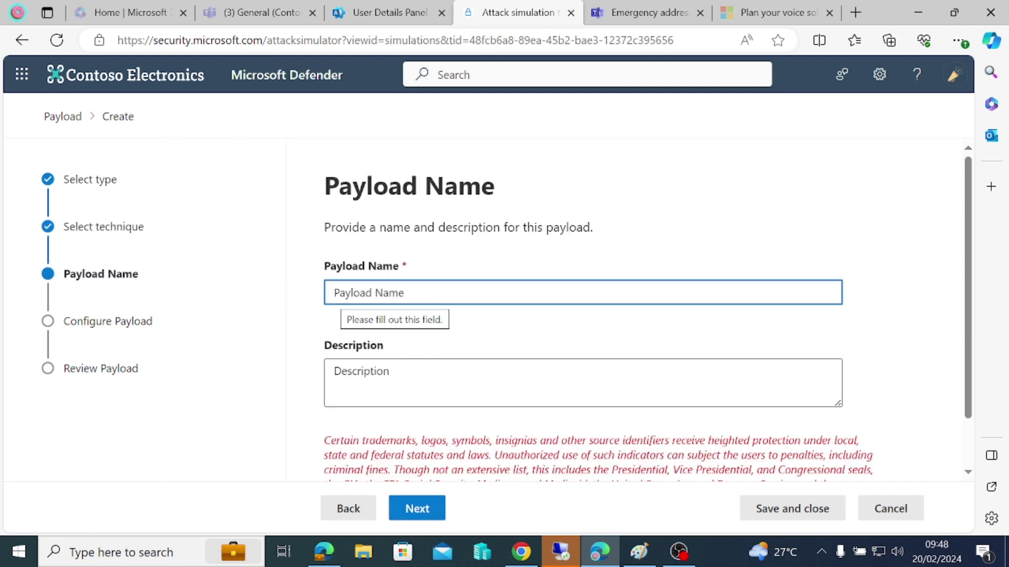
- Name the payload "Feb Payload", leave its description empty, and continue to the payload configuration
{"action": "key", "text": "super+v"}
{"action": "left_click", "coordinate": [760, 243]}
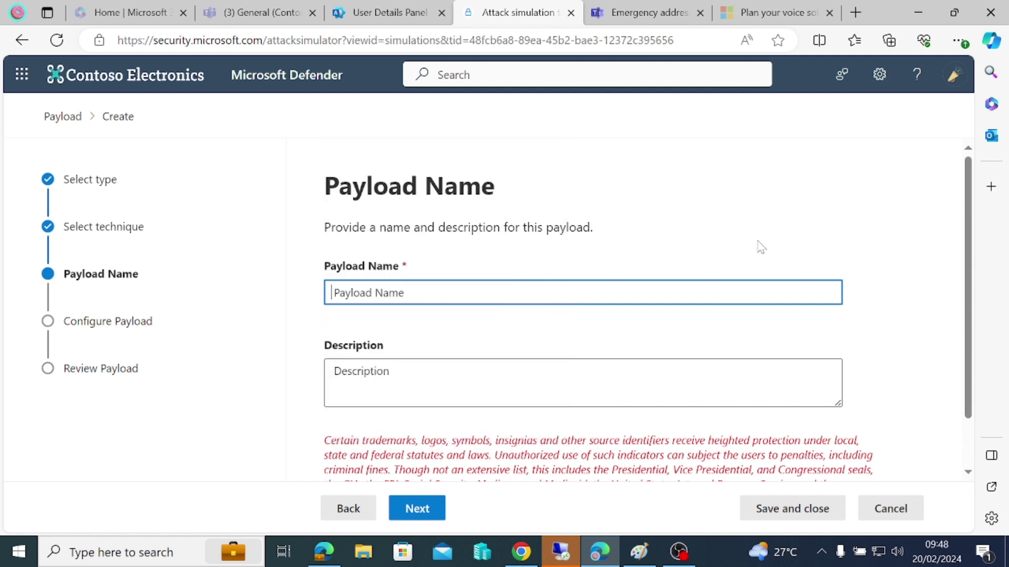
{"action": "type", "text": "Feb"}
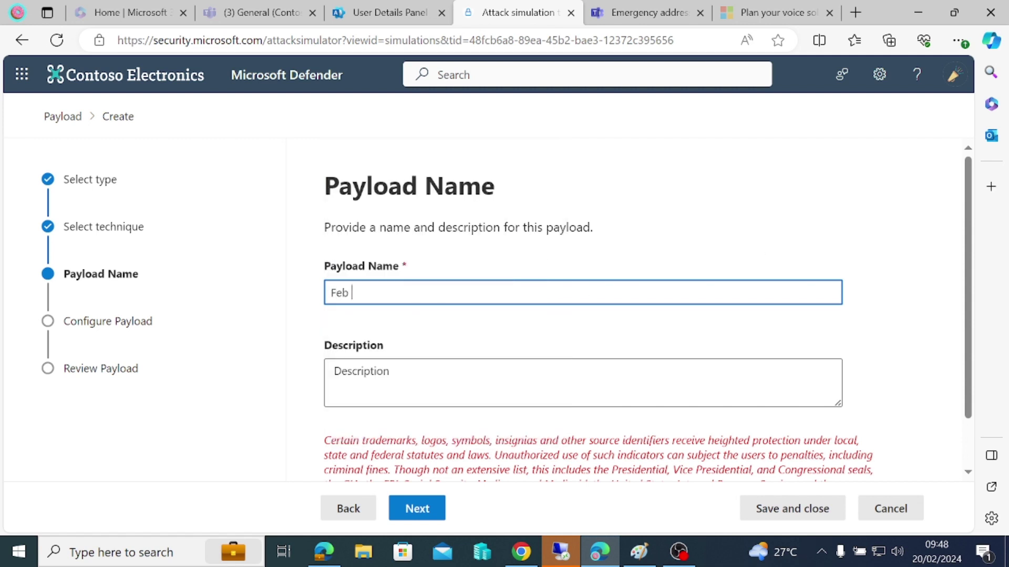
{"action": "type", "text": " Payload"}
{"action": "left_click", "coordinate": [407, 365]}
{"action": "scroll", "coordinate": [408, 363], "scroll_direction": "down", "scroll_amount": 1}
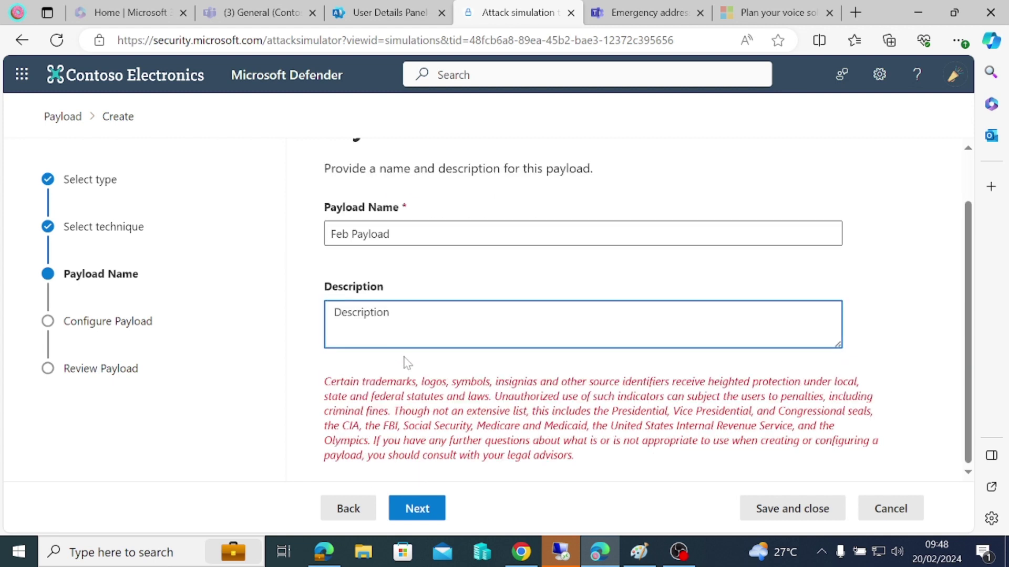
{"action": "left_click", "coordinate": [419, 504]}
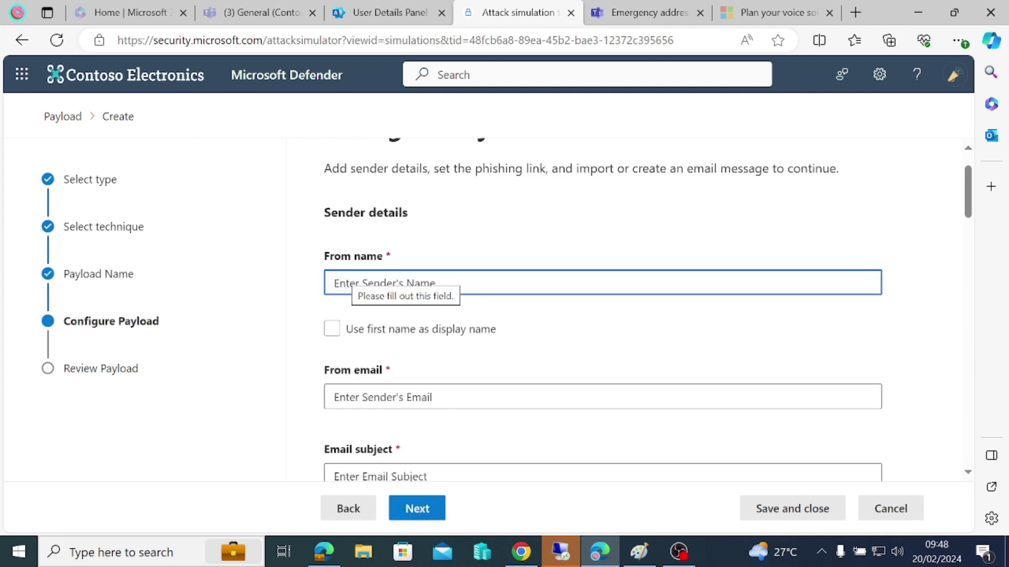
- Switch to the Microsoft 365 admin center and check the username and email of the first listed active user
{"action": "left_click", "coordinate": [388, 12]}
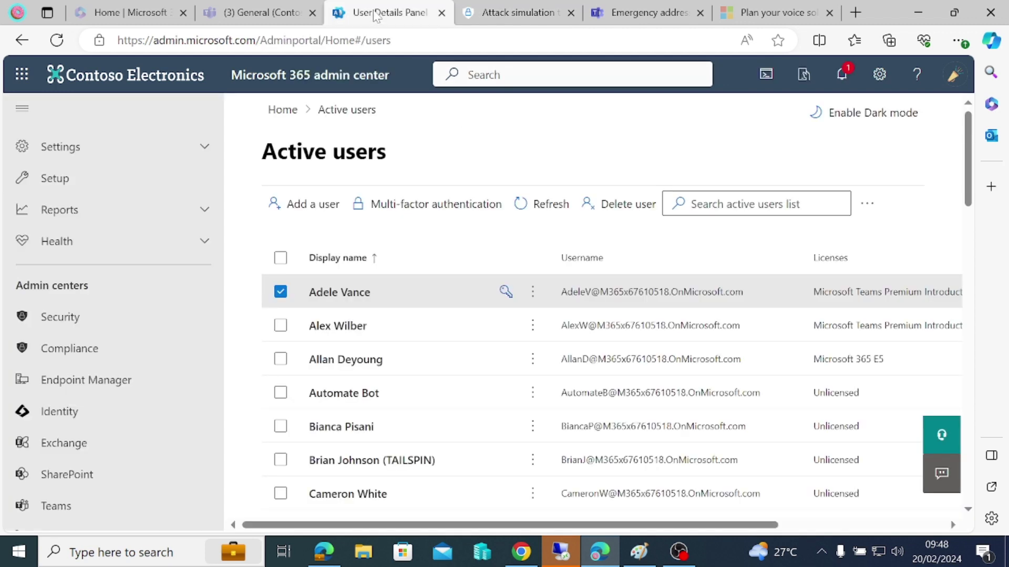
{"action": "left_click", "coordinate": [336, 292]}
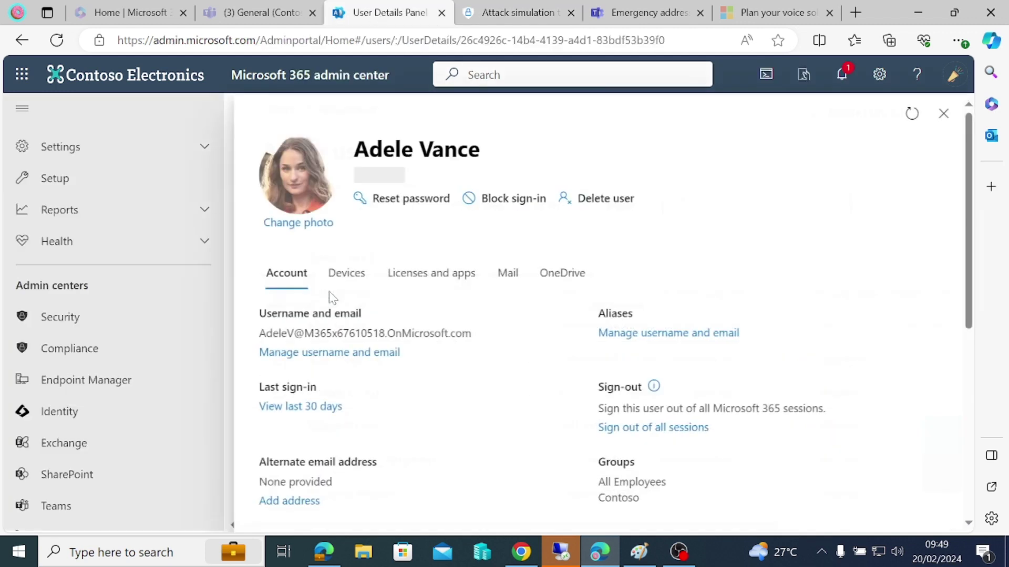
{"action": "double_click", "coordinate": [480, 338]}
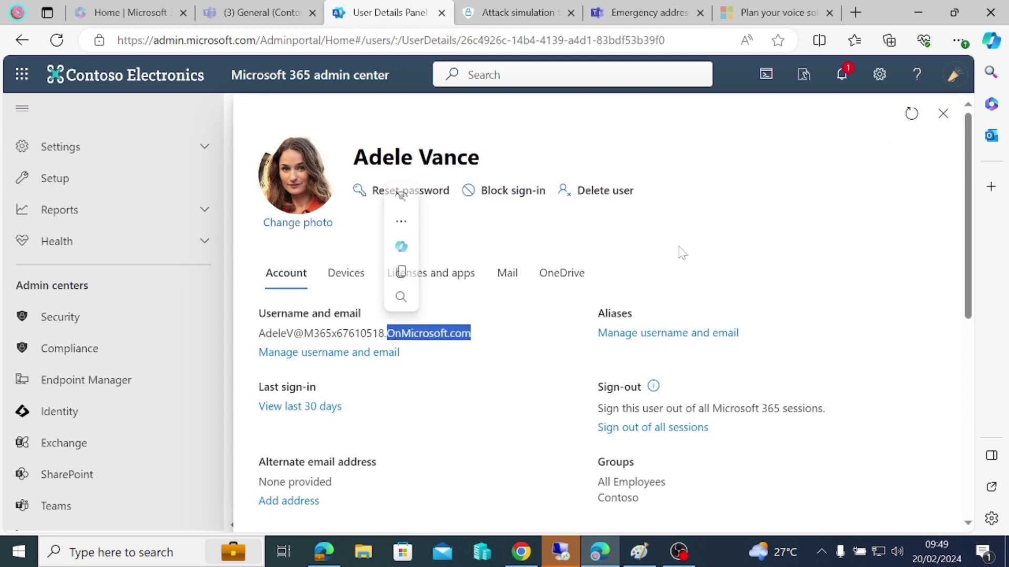
{"action": "left_click", "coordinate": [943, 114]}
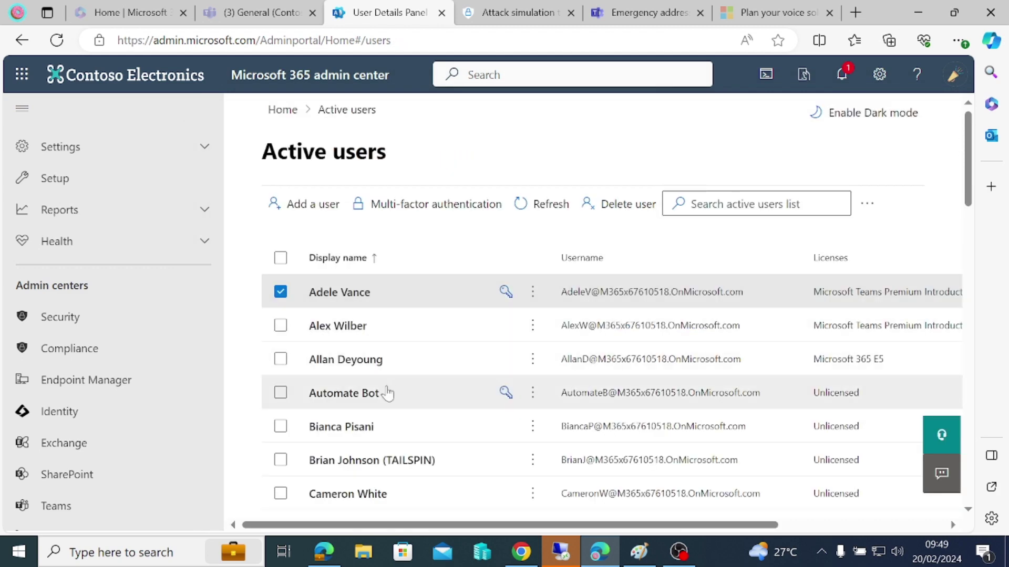
{"action": "scroll", "coordinate": [375, 450], "scroll_direction": "down", "scroll_amount": 5}
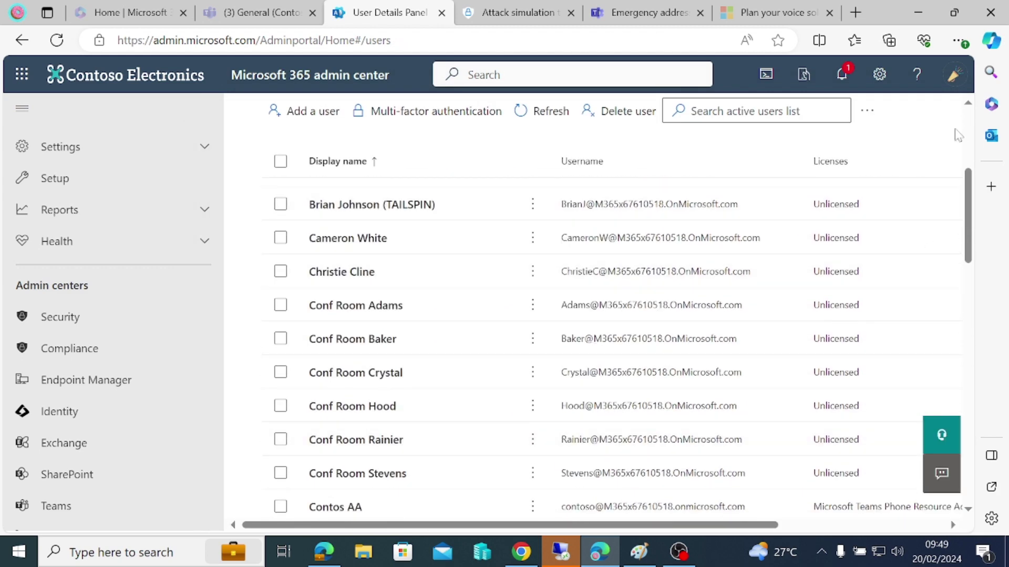
{"action": "left_click", "coordinate": [745, 111]}
{"action": "type", "text": "mod"}
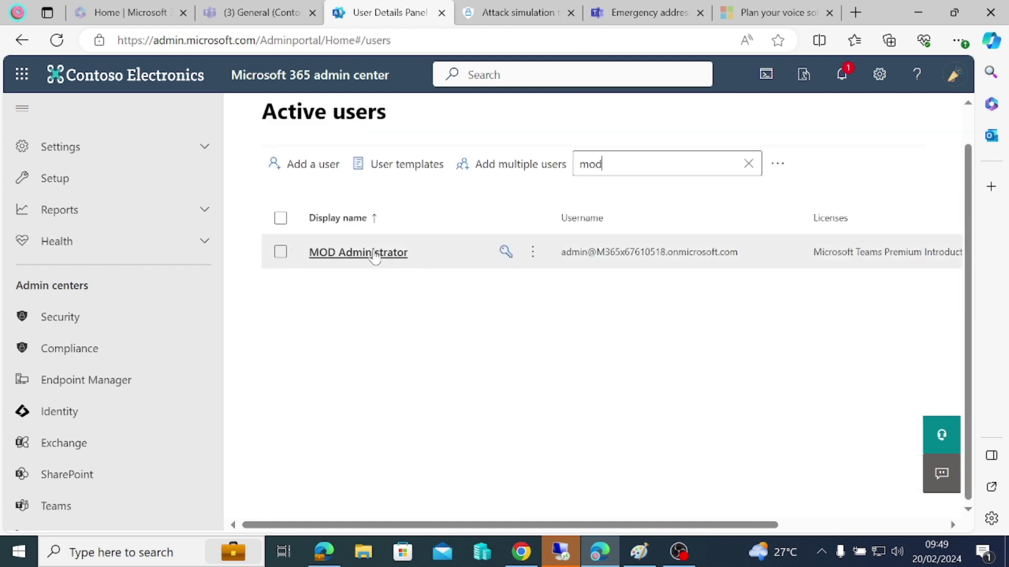
{"action": "left_click", "coordinate": [375, 253]}
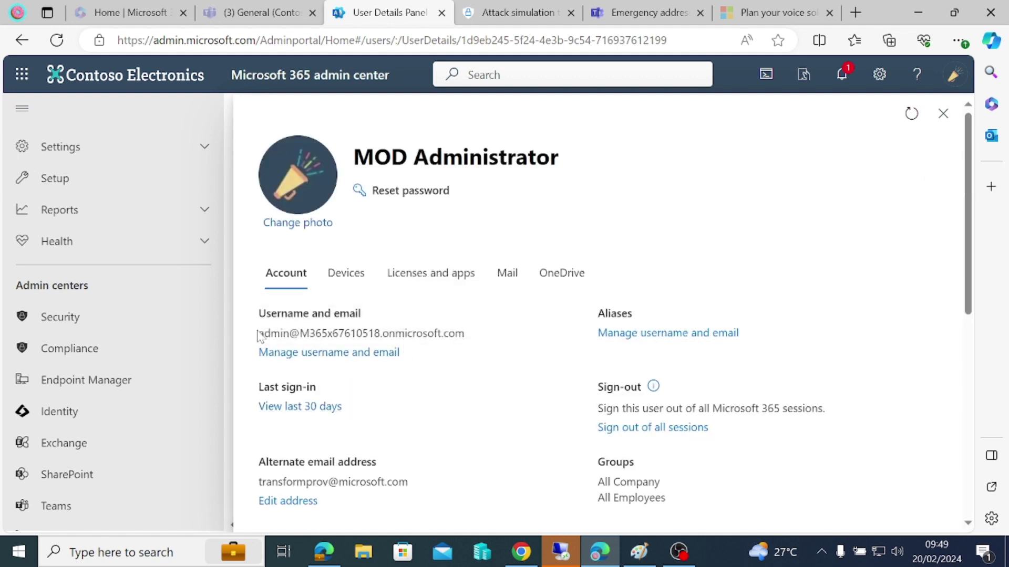
{"action": "left_click_drag", "start_coordinate": [258, 337], "coordinate": [474, 340]}
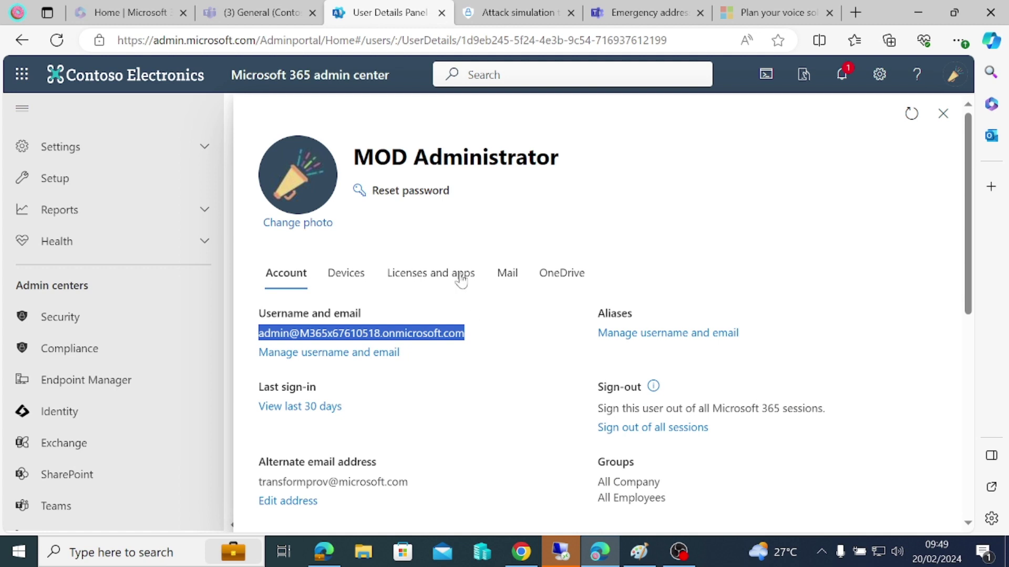
{"action": "left_click", "coordinate": [519, 12]}
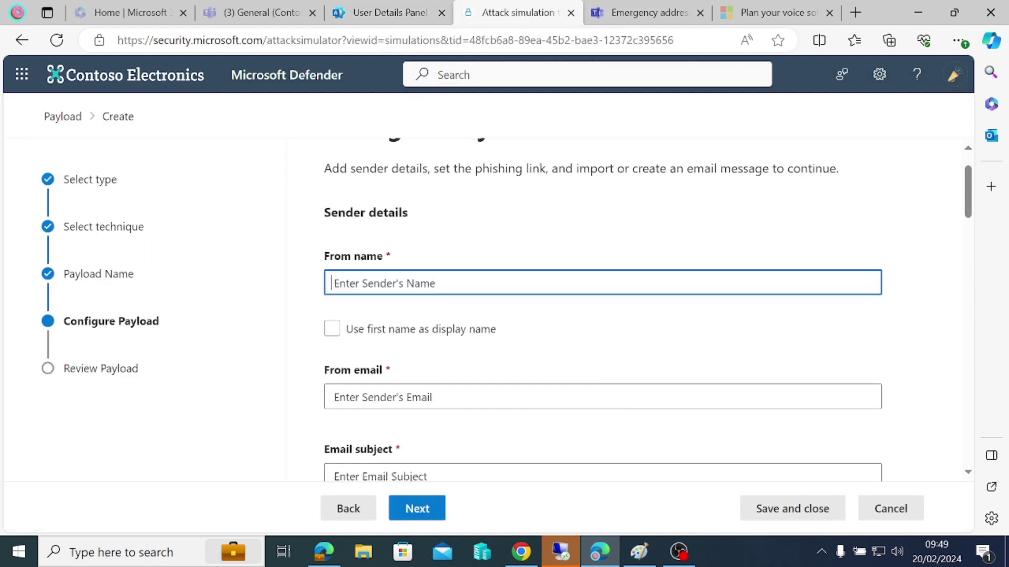
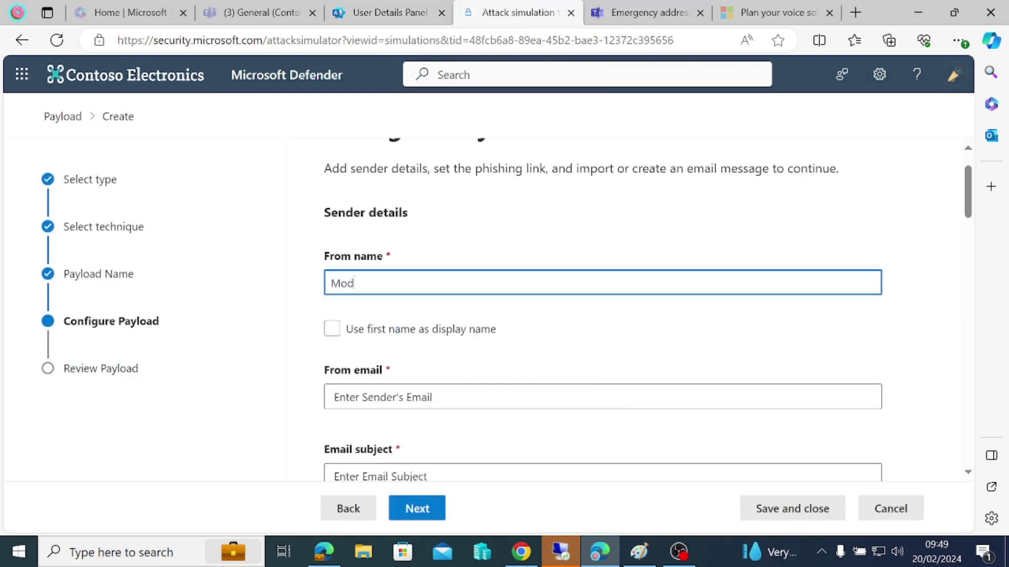
- Set the sender name to "Mod Admin" and enter the administrator's email address as the From email, replacing the alias's "i" with "l"
{"action": "type", "text": "Mod Admin"}
{"action": "left_click", "coordinate": [375, 397]}
{"action": "left_click", "coordinate": [394, 272]}
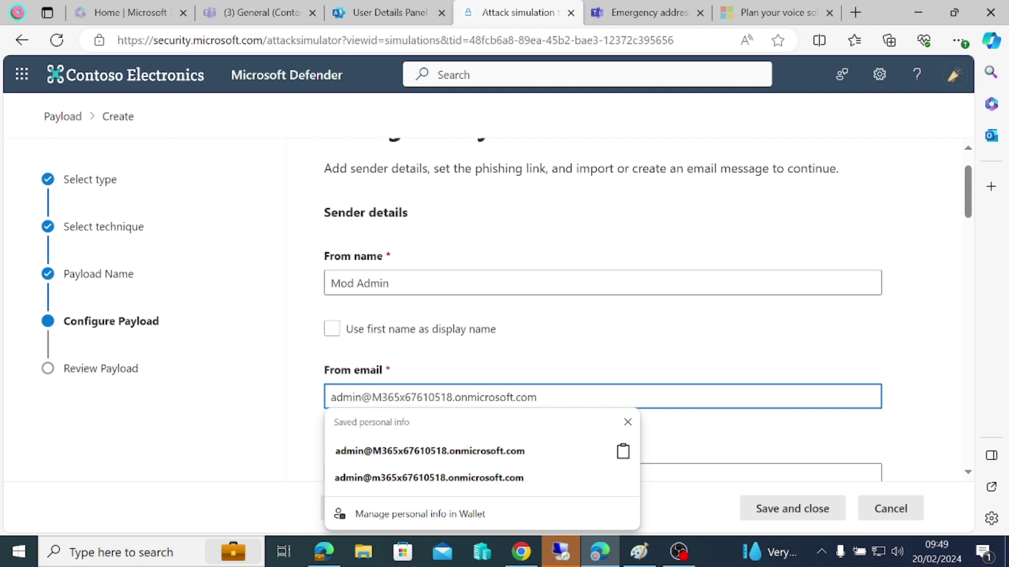
{"action": "key", "text": "Escape"}
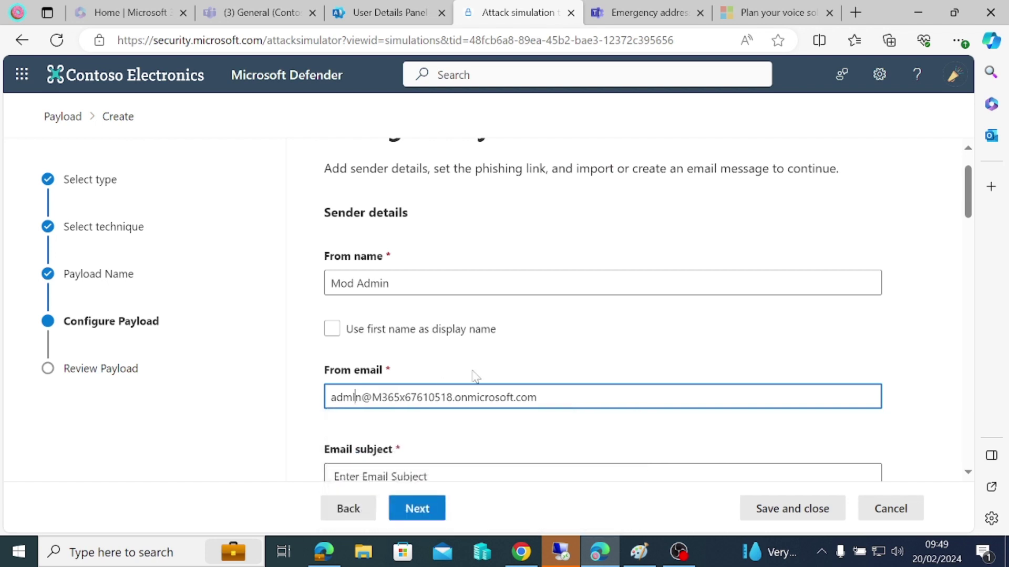
{"action": "left_click", "coordinate": [892, 385]}
{"action": "scroll", "coordinate": [506, 424], "scroll_direction": "down", "scroll_amount": 2}
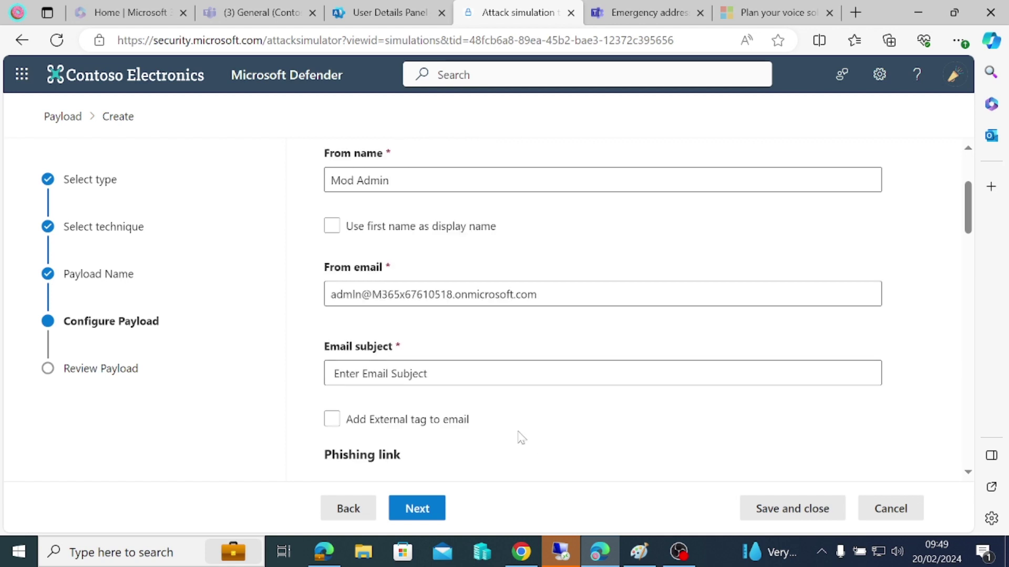
{"action": "left_click", "coordinate": [367, 374]}
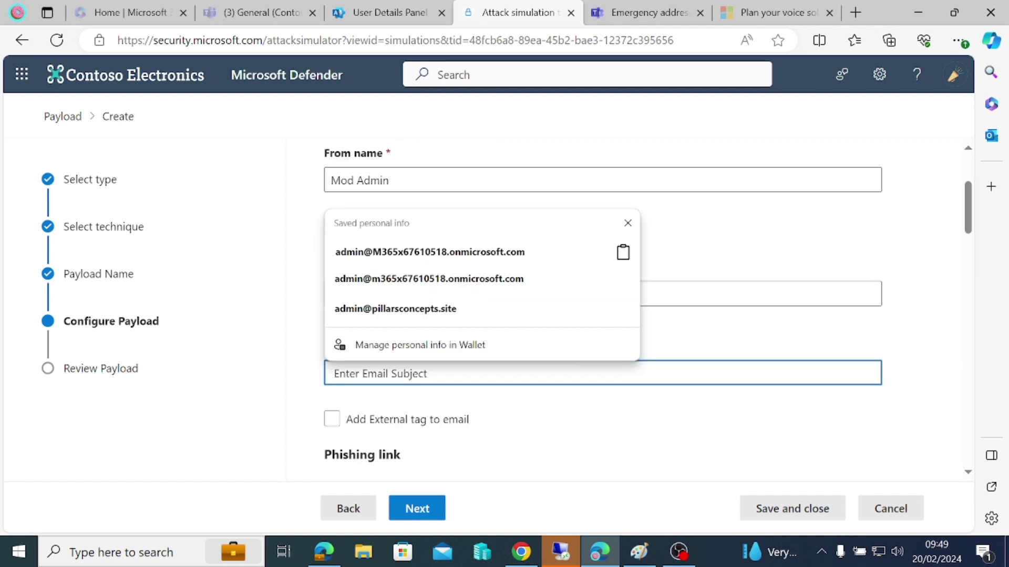
{"action": "type", "text": "Change Password"}
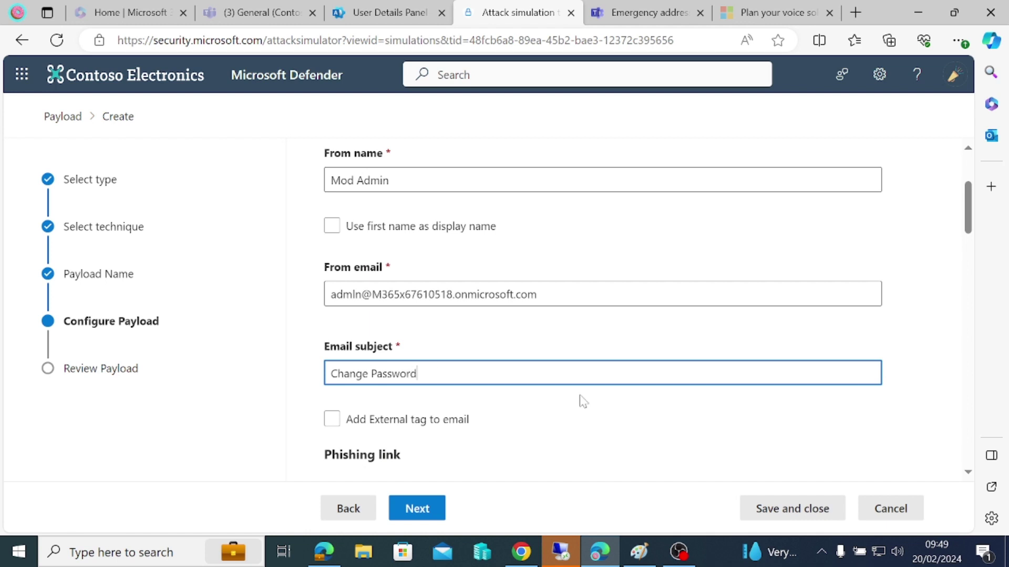
{"action": "scroll", "coordinate": [583, 402], "scroll_direction": "down", "scroll_amount": 3}
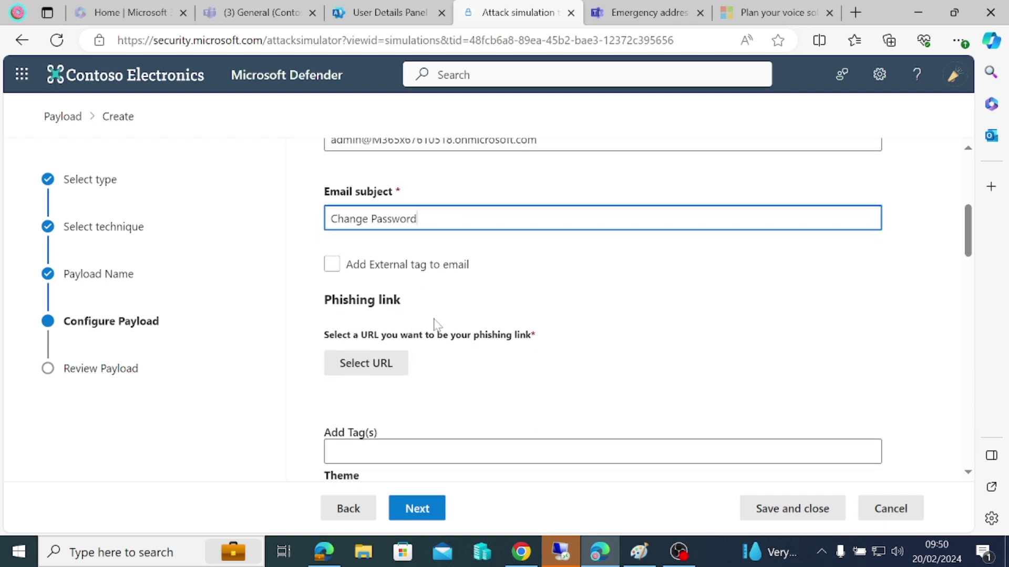
{"action": "scroll", "coordinate": [440, 326], "scroll_direction": "down", "scroll_amount": 2}
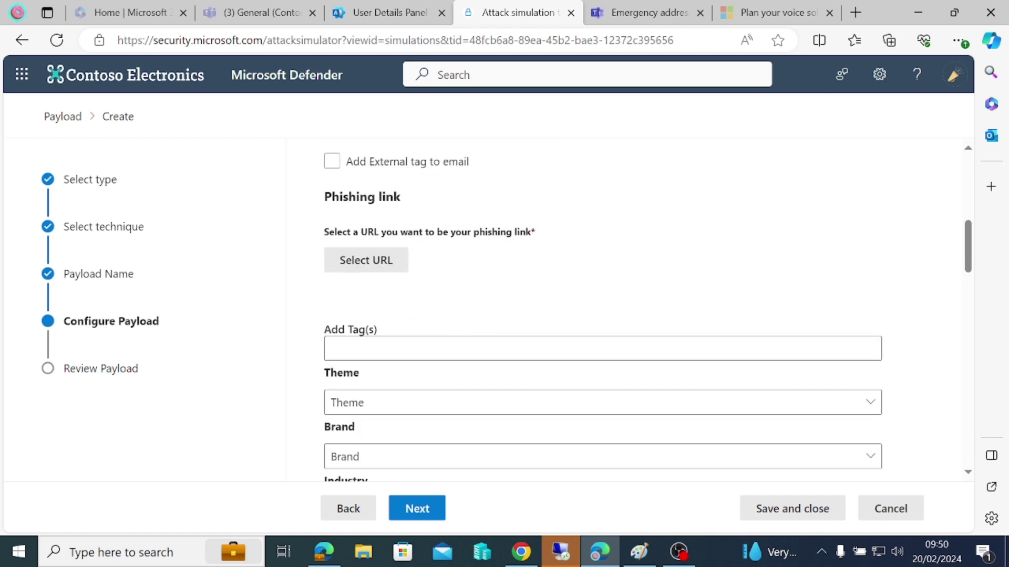
{"action": "left_click", "coordinate": [366, 261]}
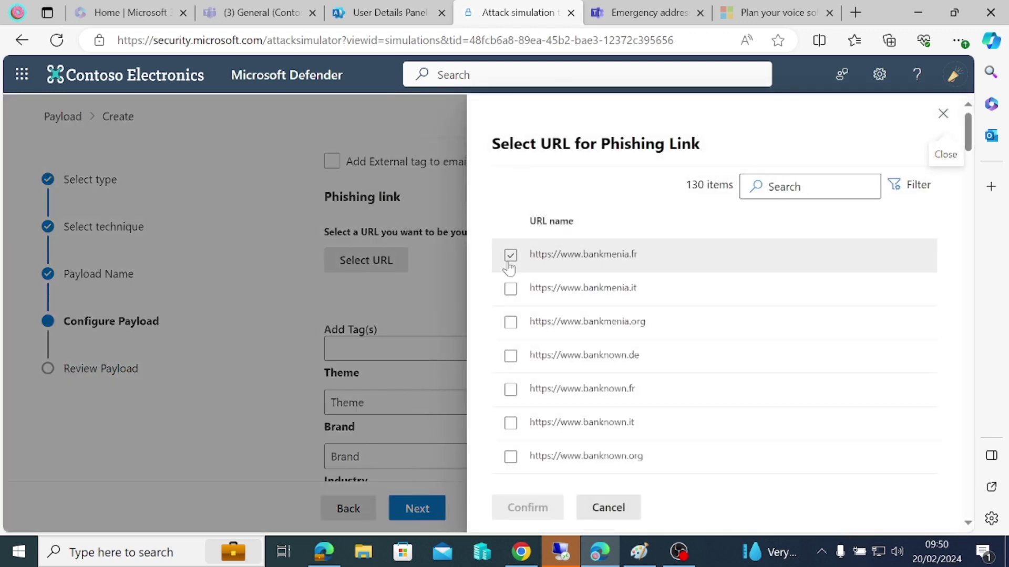
{"action": "left_click", "coordinate": [511, 255]}
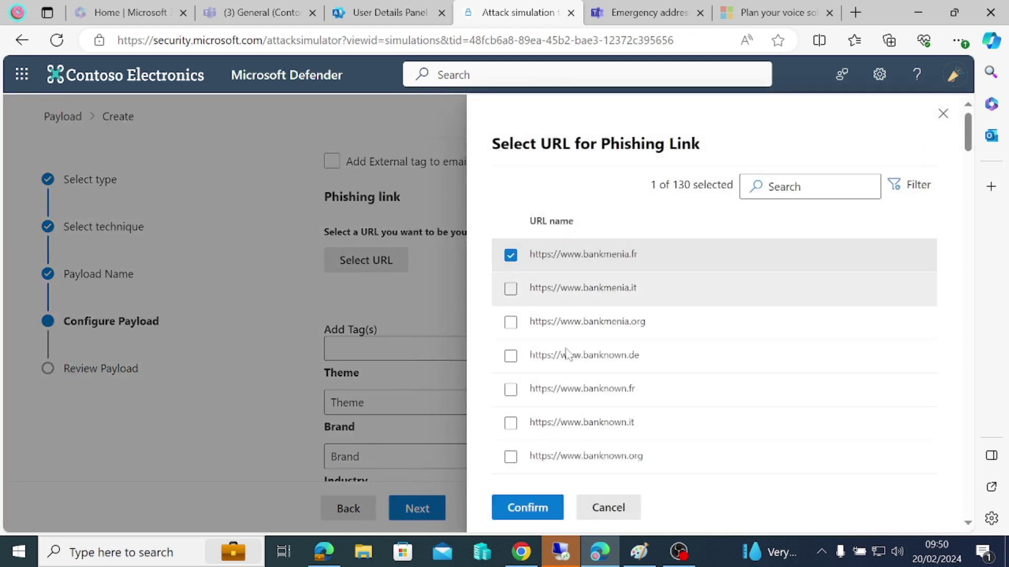
{"action": "left_click", "coordinate": [541, 510]}
- Set the payload theme to Account Activation
{"action": "scroll", "coordinate": [403, 307], "scroll_direction": "down", "scroll_amount": 3}
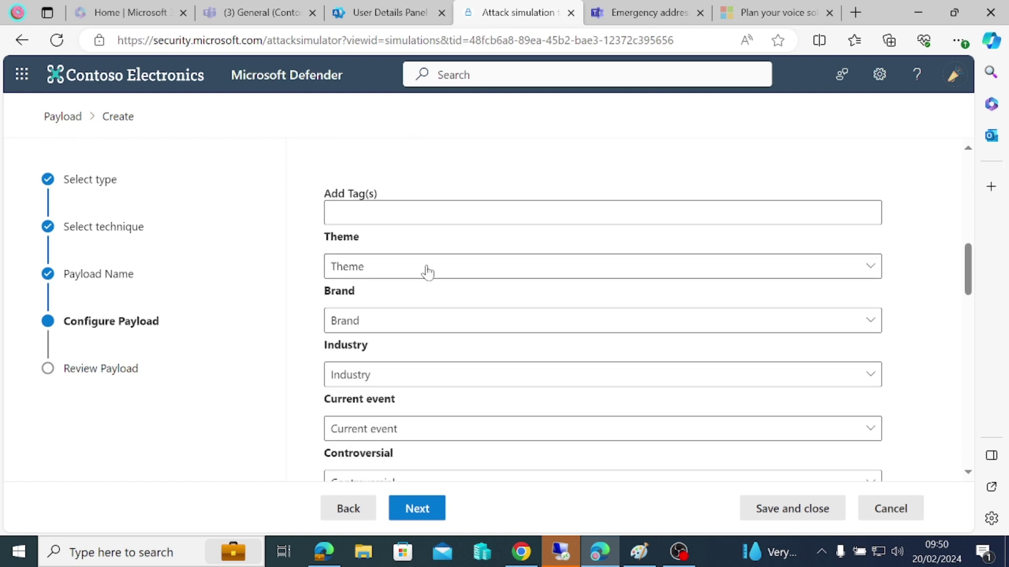
{"action": "scroll", "coordinate": [422, 247], "scroll_direction": "down", "scroll_amount": 1}
{"action": "left_click", "coordinate": [423, 213]}
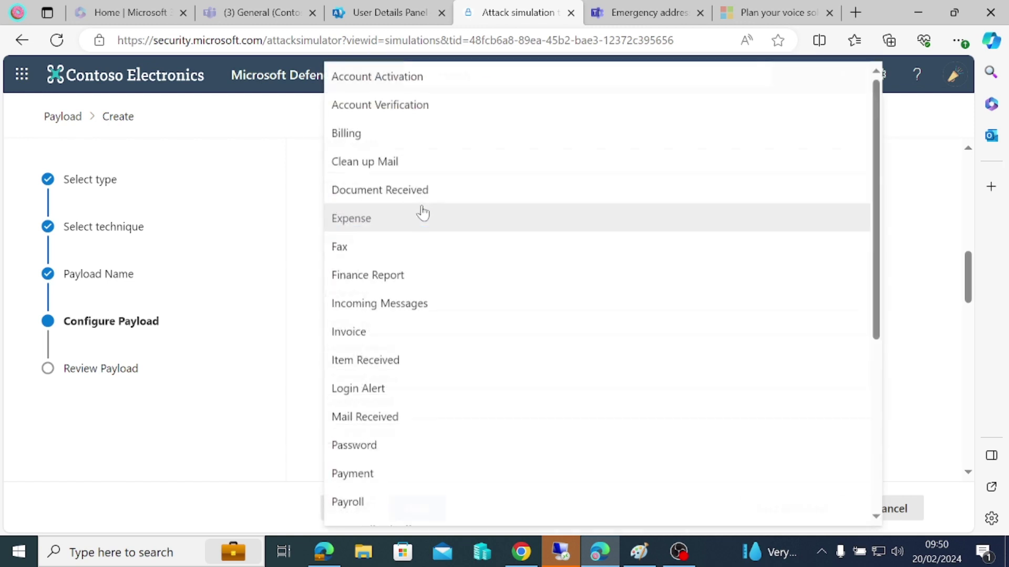
{"action": "left_click", "coordinate": [387, 84]}
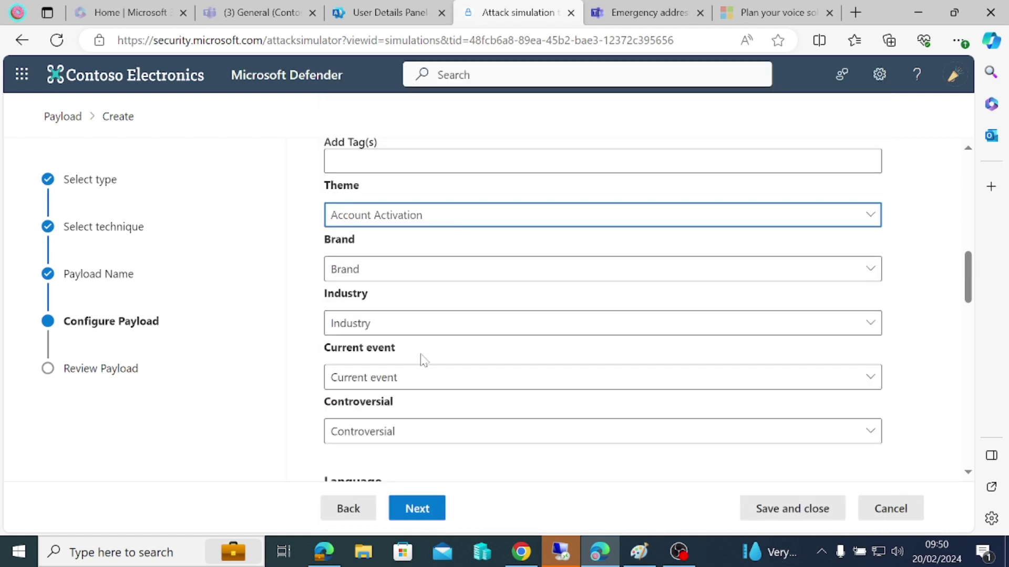
- Leave brand, industry, current event and controversial unset, and set the payload language to English
{"action": "scroll", "coordinate": [374, 264], "scroll_direction": "down", "scroll_amount": 4}
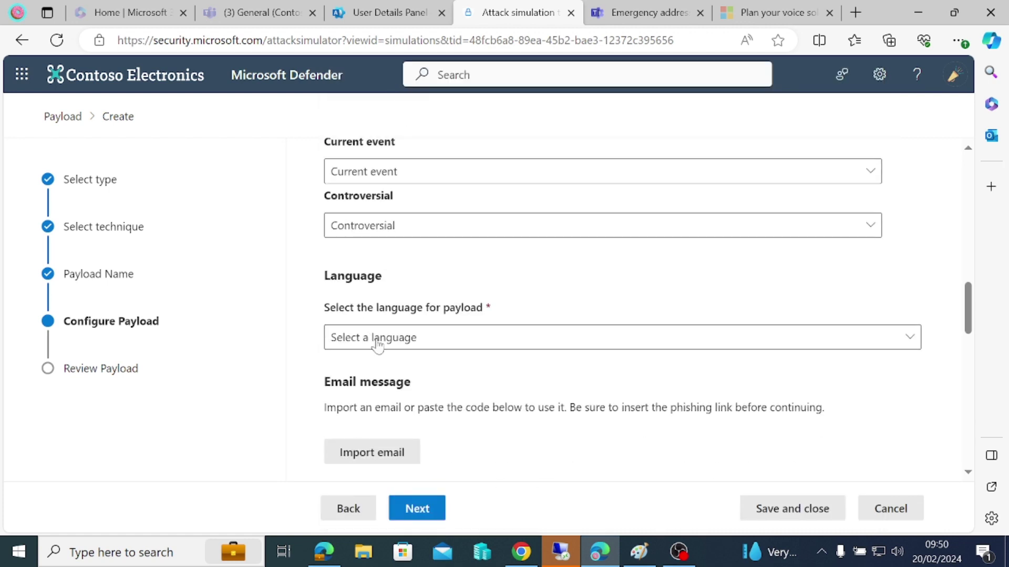
{"action": "scroll", "coordinate": [411, 196], "scroll_direction": "up", "scroll_amount": 3}
{"action": "scroll", "coordinate": [414, 212], "scroll_direction": "down", "scroll_amount": 2}
{"action": "scroll", "coordinate": [414, 213], "scroll_direction": "down", "scroll_amount": 1}
{"action": "left_click", "coordinate": [498, 348]}
{"action": "scroll", "coordinate": [338, 142], "scroll_direction": "down", "scroll_amount": 1}
{"action": "scroll", "coordinate": [443, 191], "scroll_direction": "up", "scroll_amount": 1}
{"action": "left_click", "coordinate": [344, 77]}
- Write the email message "Dear All, Kindly click on the link to make sure you change your password urgently to keep our systems secure. Best Regards,"
{"action": "scroll", "coordinate": [514, 333], "scroll_direction": "down", "scroll_amount": 3}
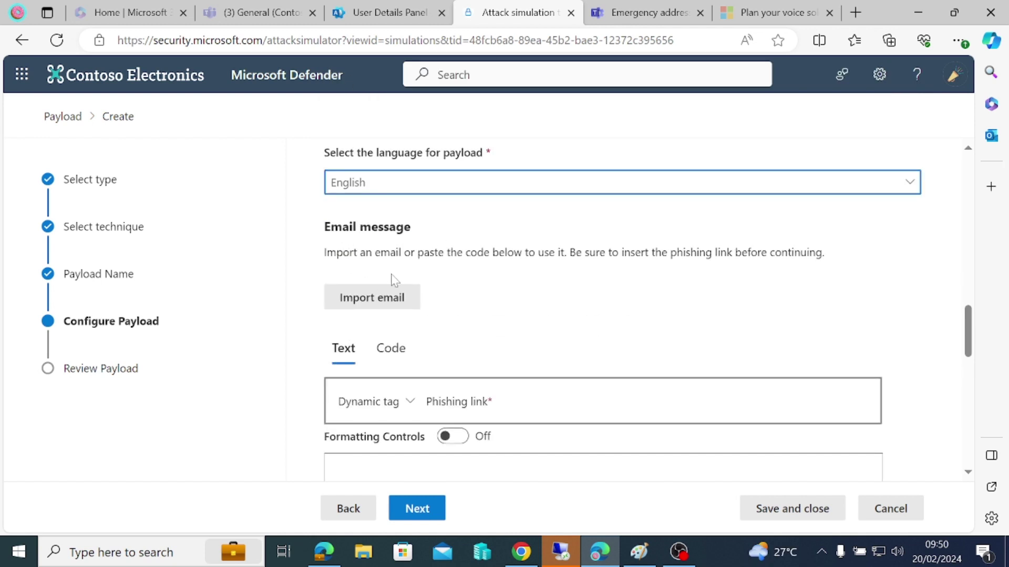
{"action": "scroll", "coordinate": [404, 284], "scroll_direction": "down", "scroll_amount": 2}
{"action": "scroll", "coordinate": [410, 288], "scroll_direction": "up", "scroll_amount": 2}
{"action": "scroll", "coordinate": [360, 354], "scroll_direction": "down", "scroll_amount": 3}
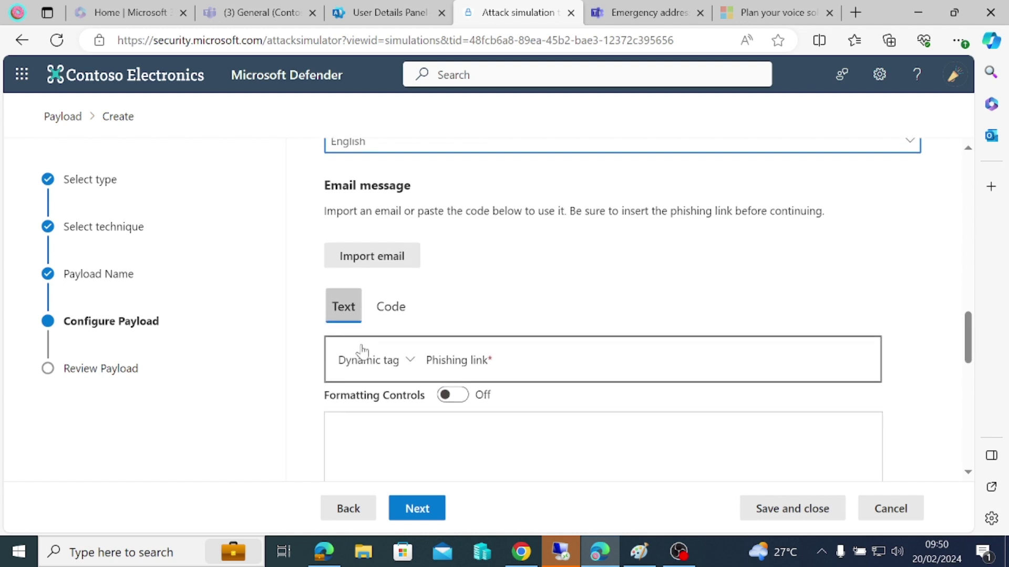
{"action": "scroll", "coordinate": [602, 337], "scroll_direction": "down", "scroll_amount": 2}
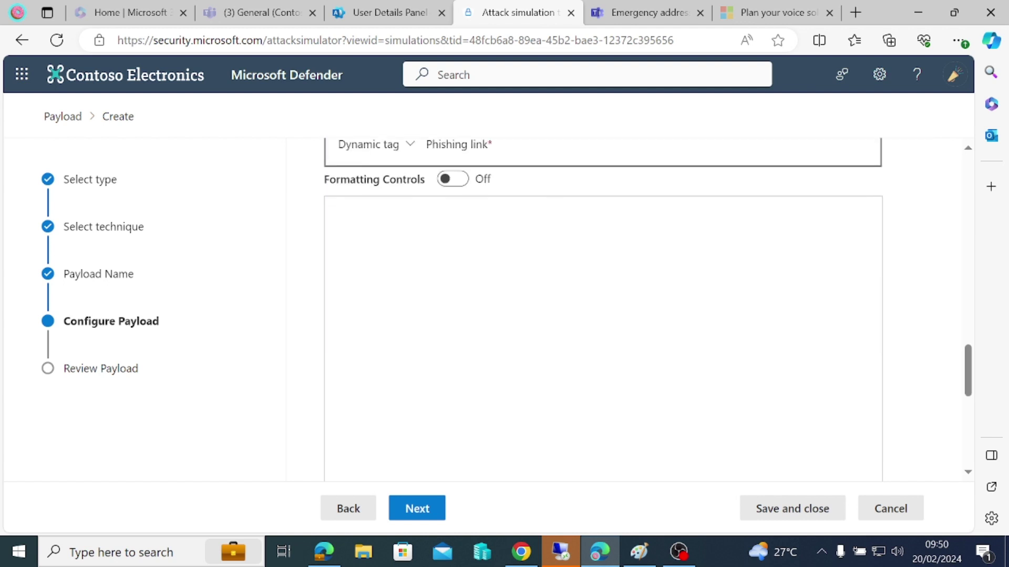
{"action": "left_click", "coordinate": [399, 274]}
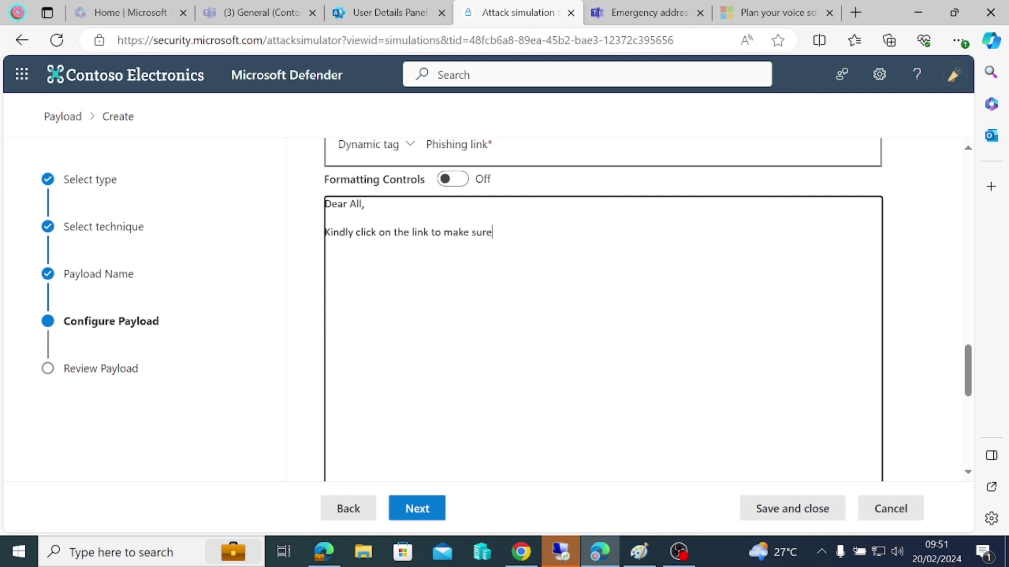
{"action": "type", "text": "change yout"}
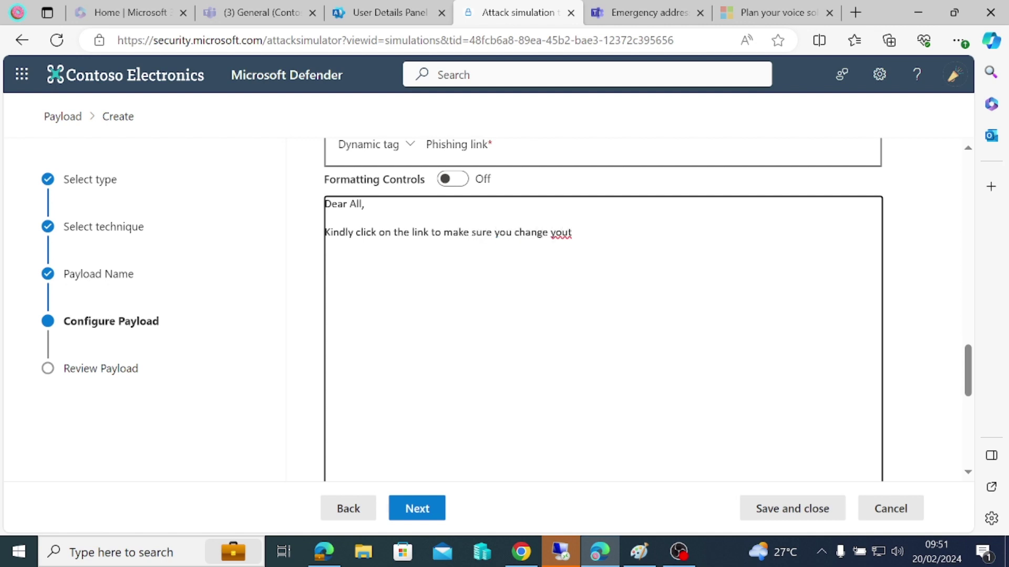
{"action": "key", "text": "BackSpace"}
{"action": "key", "text": "BackSpace"}
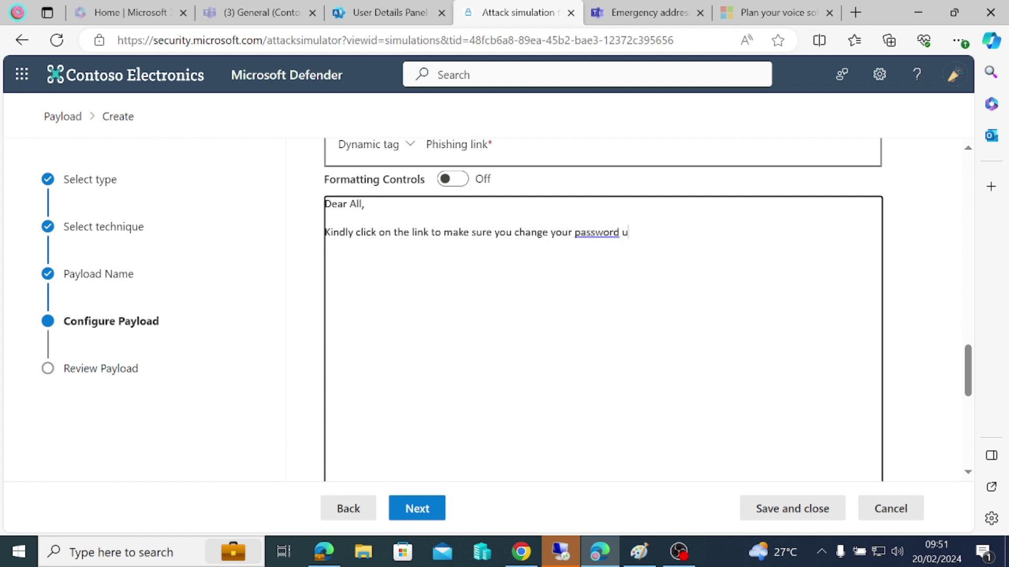
{"action": "type", "text": "rgently"}
{"action": "type", "text": " yo k"}
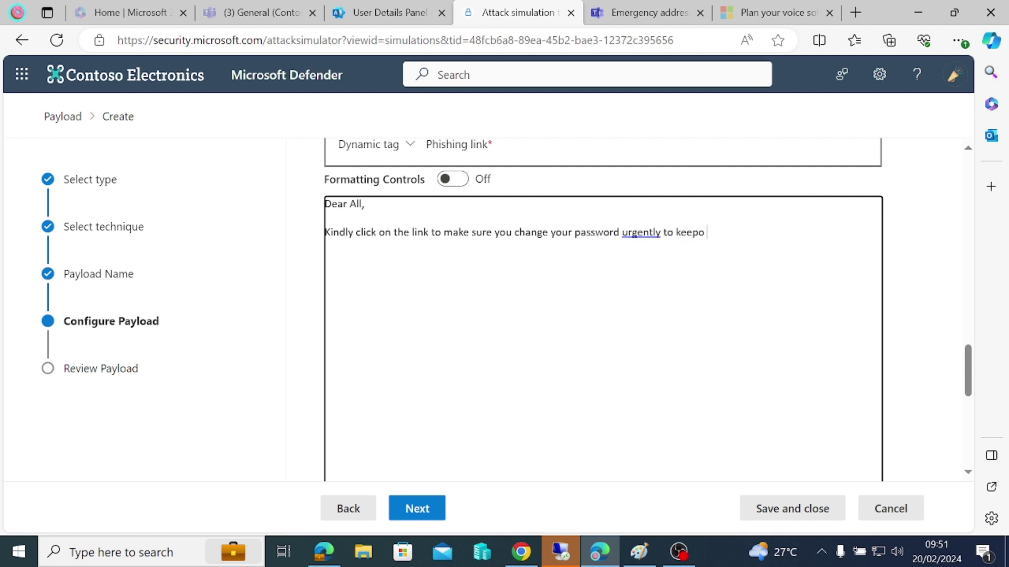
{"action": "key", "text": "BackSpace"}
{"action": "key", "text": "BackSpace"}
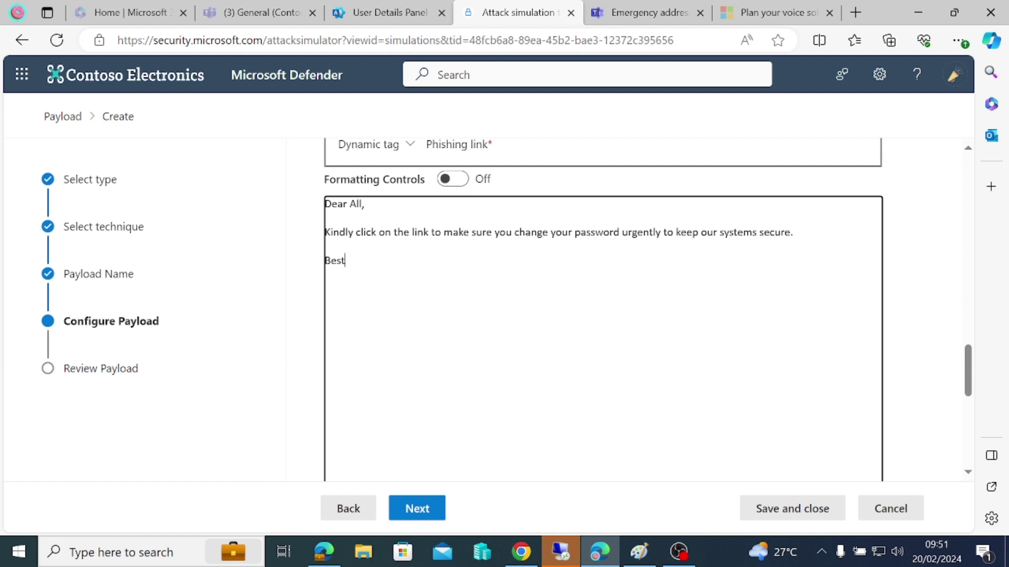
{"action": "type", "text": "egards,"}
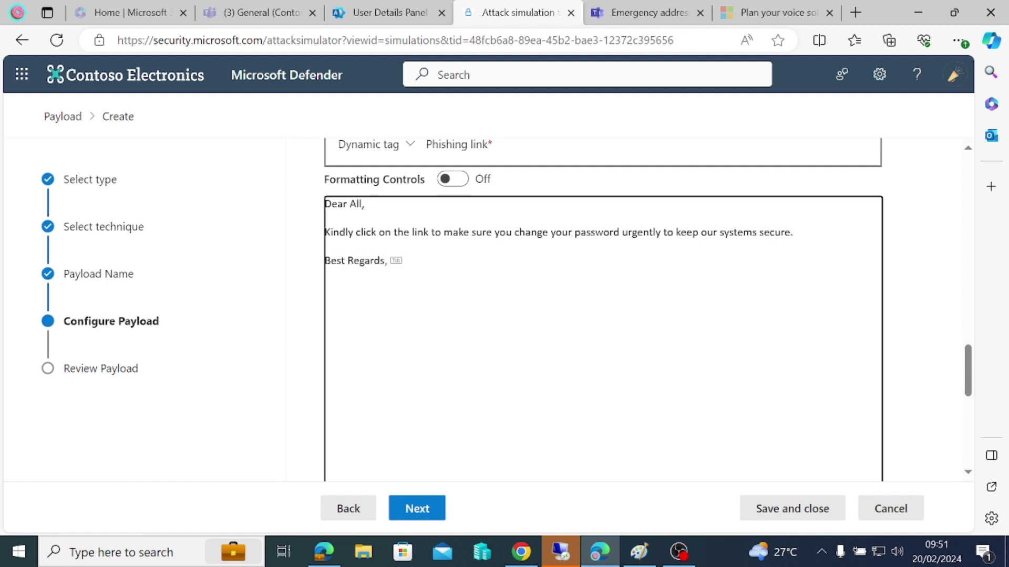
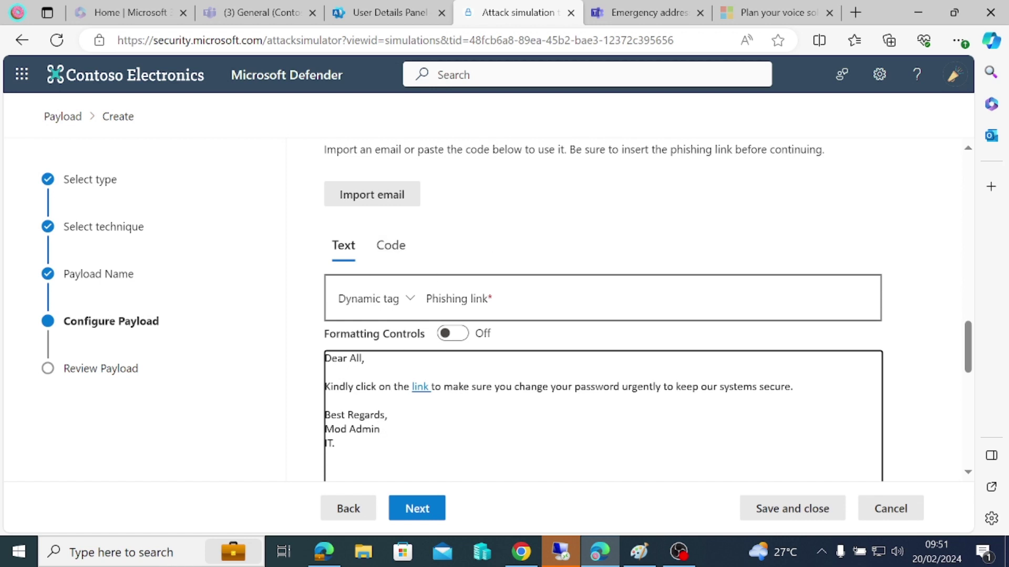
- Finish the Feb Payload without adding indicators, submit it and return to the simulation's payload selection
{"action": "scroll", "coordinate": [603, 316], "scroll_direction": "down", "scroll_amount": 2}
{"action": "left_click", "coordinate": [417, 509]}
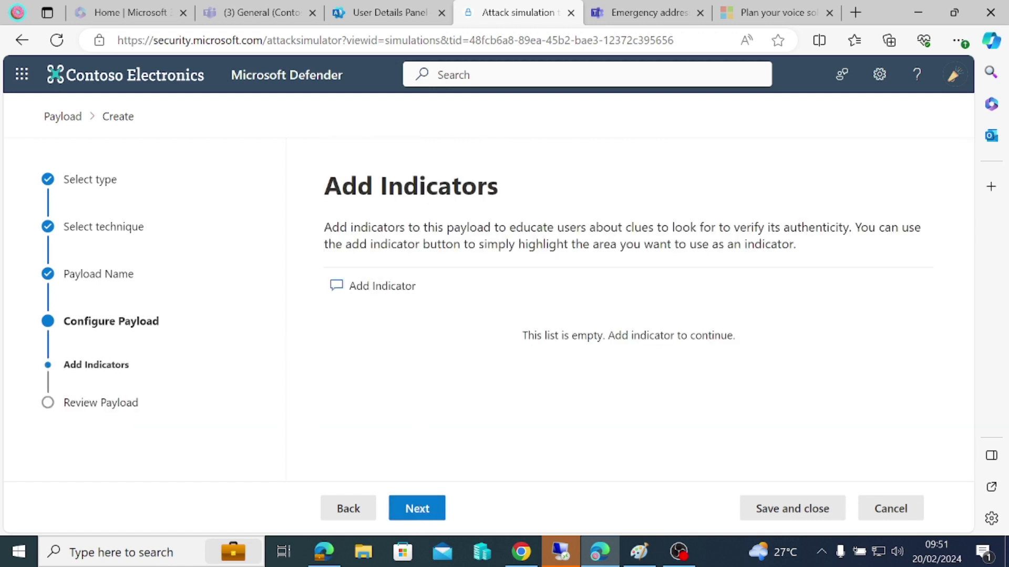
{"action": "left_click", "coordinate": [419, 509]}
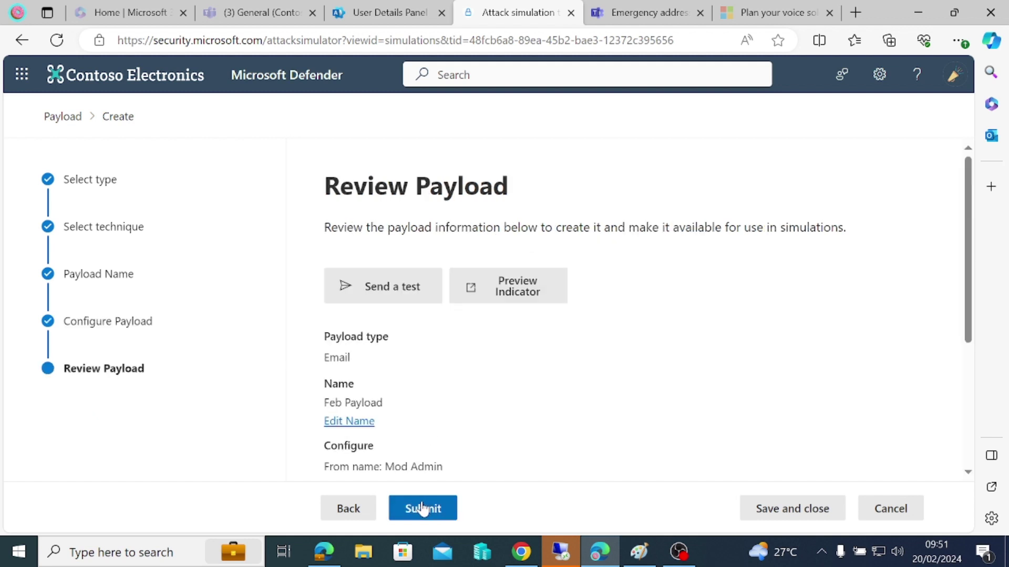
{"action": "scroll", "coordinate": [455, 267], "scroll_direction": "down", "scroll_amount": 3}
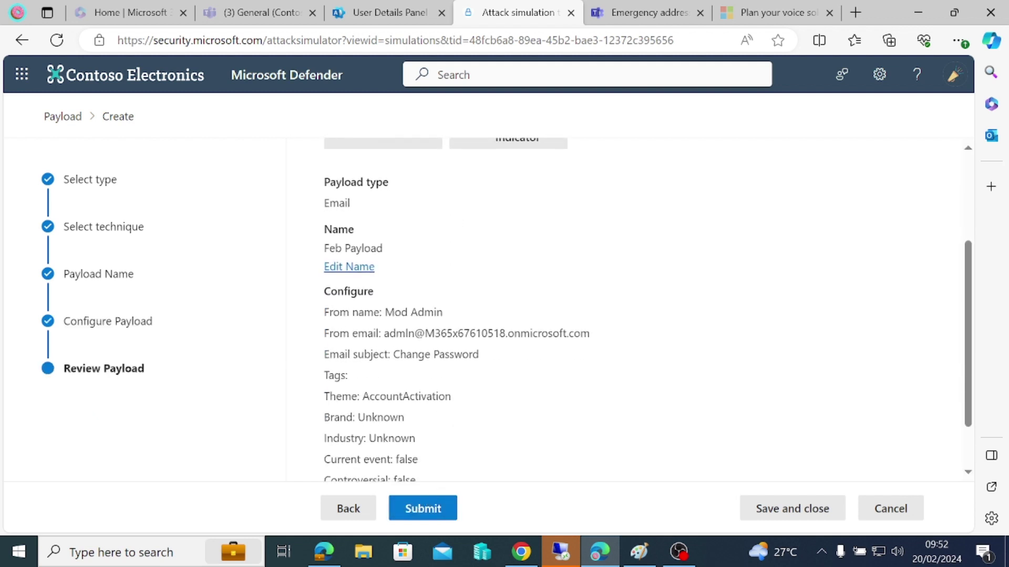
{"action": "left_click", "coordinate": [420, 508]}
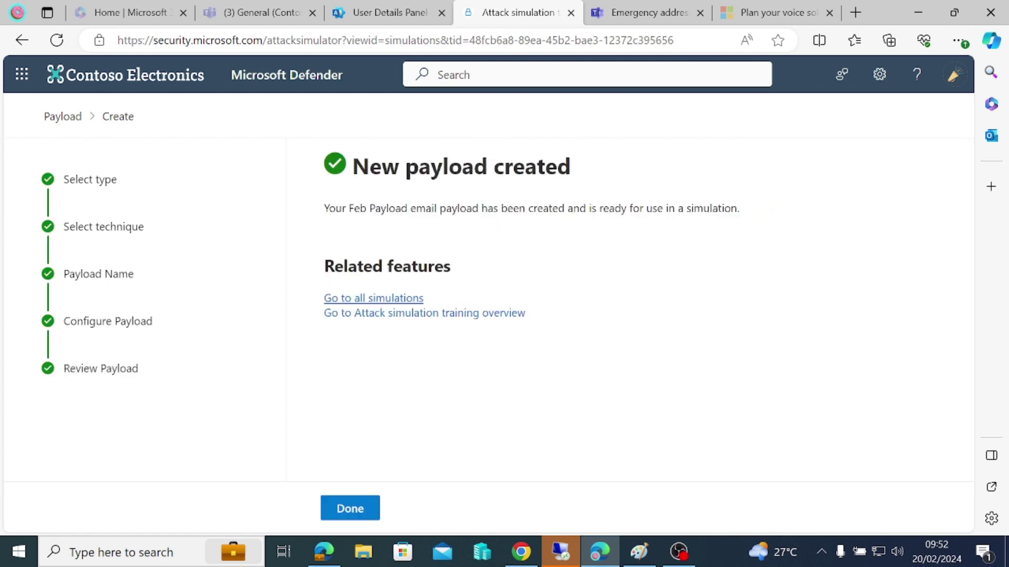
{"action": "left_click", "coordinate": [349, 510]}
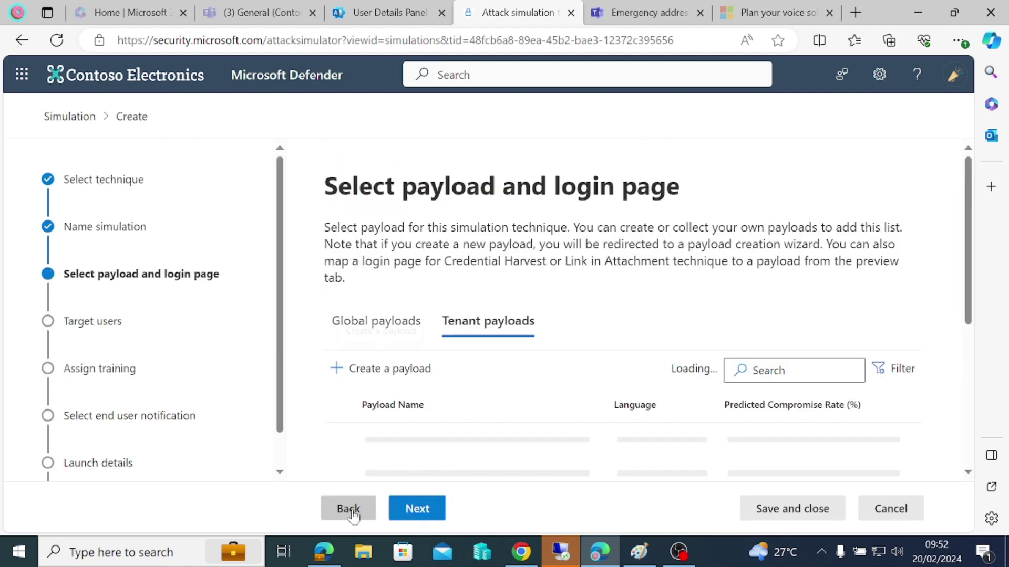
- Choose Feb Payload from the tenant payloads as the simulation's payload and continue to the target users
{"action": "scroll", "coordinate": [508, 402], "scroll_direction": "down", "scroll_amount": 2}
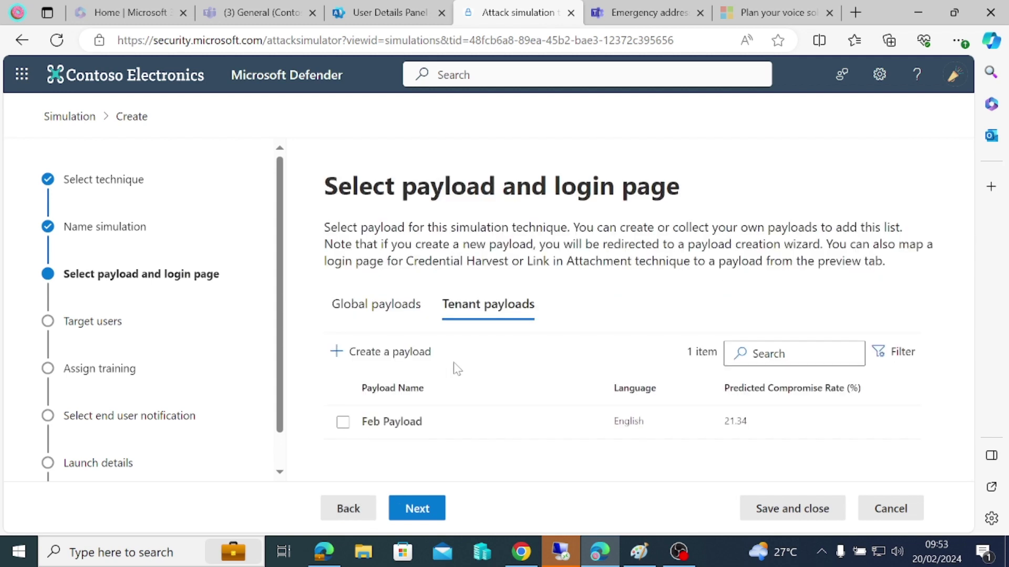
{"action": "left_click", "coordinate": [343, 426]}
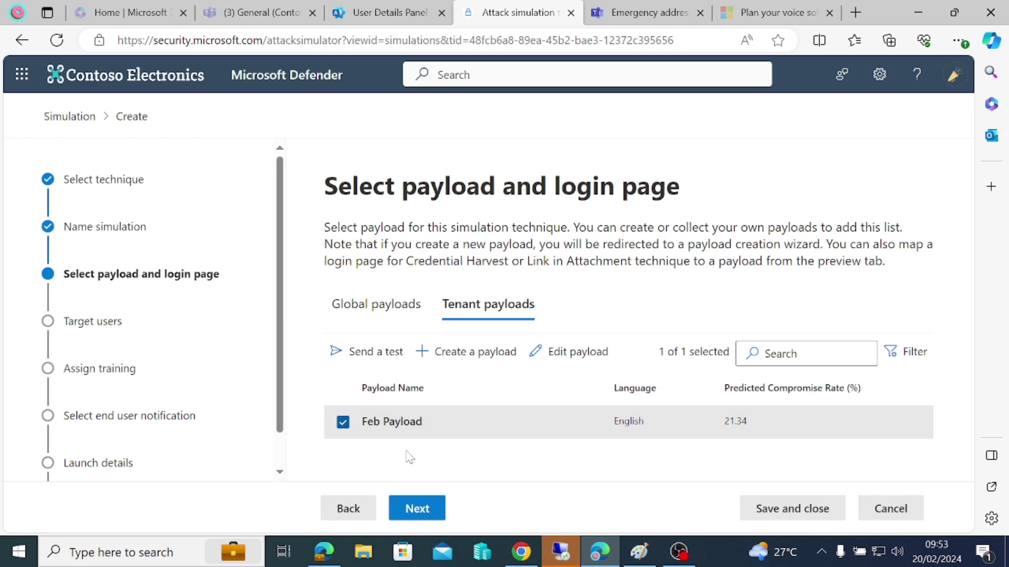
{"action": "left_click", "coordinate": [417, 508]}
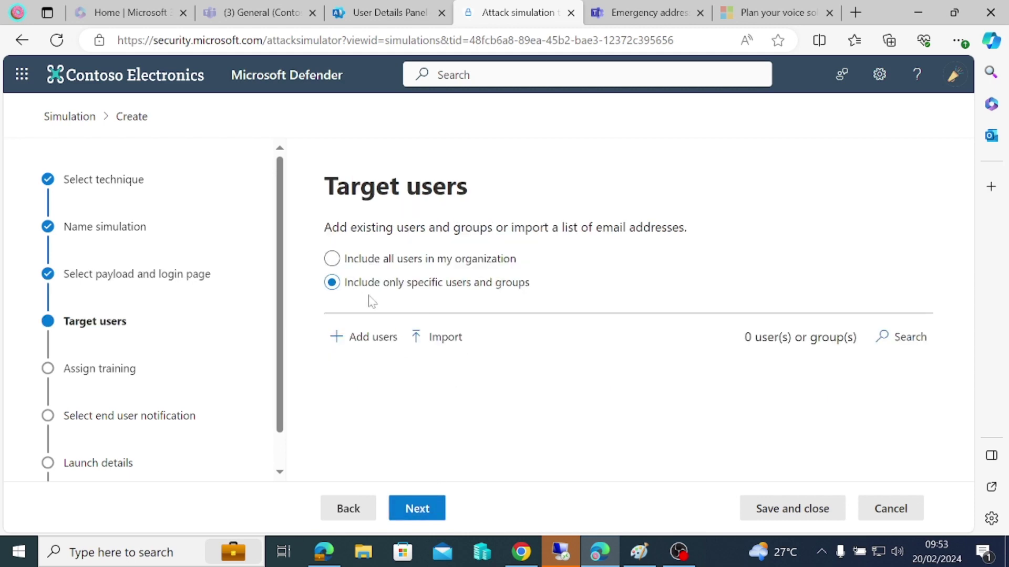
- Search for "mod" among the users and add the MOD Administrator account as a target of the simulation
{"action": "left_click", "coordinate": [363, 337]}
{"action": "scroll", "coordinate": [195, 372], "scroll_direction": "down", "scroll_amount": 4}
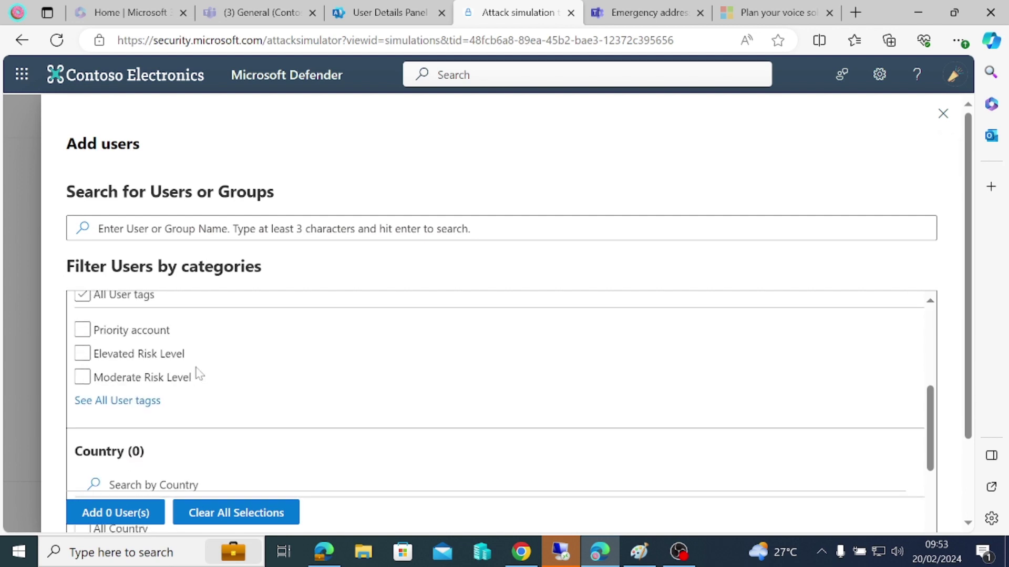
{"action": "scroll", "coordinate": [199, 374], "scroll_direction": "up", "scroll_amount": 4}
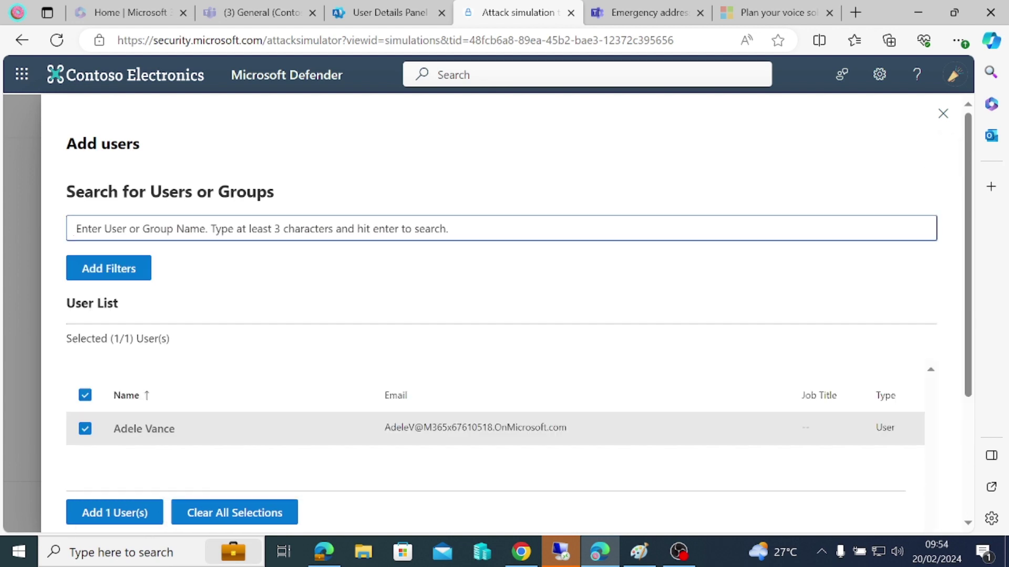
{"action": "type", "text": "mod"}
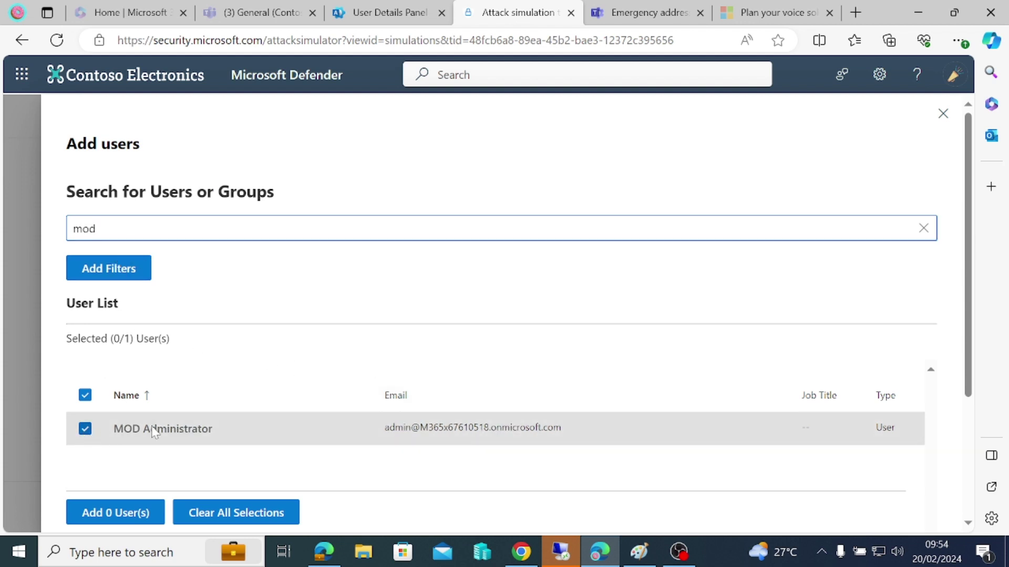
{"action": "left_click", "coordinate": [85, 395]}
{"action": "left_click", "coordinate": [84, 429]}
{"action": "scroll", "coordinate": [112, 451], "scroll_direction": "down", "scroll_amount": 3}
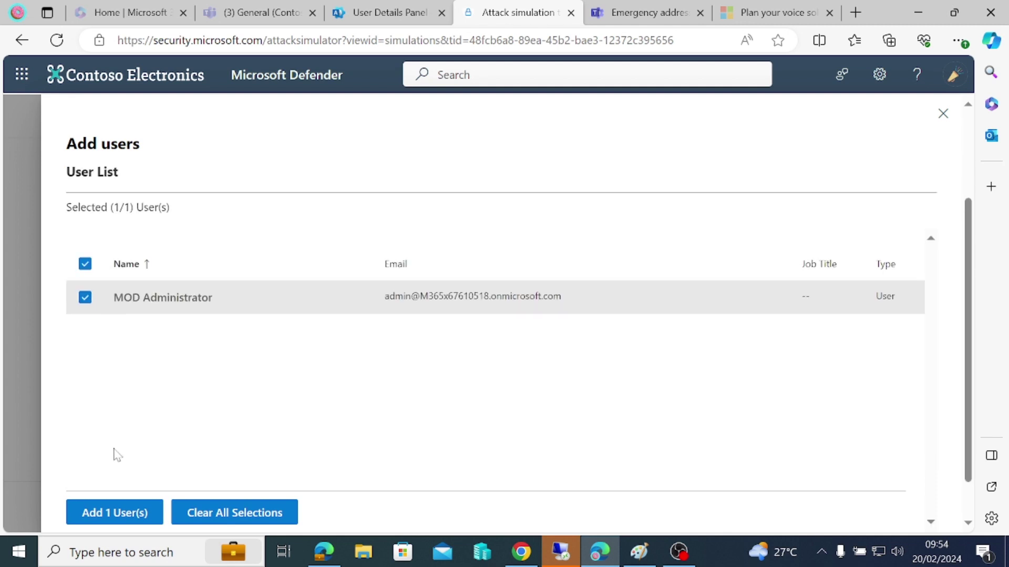
{"action": "left_click", "coordinate": [113, 513]}
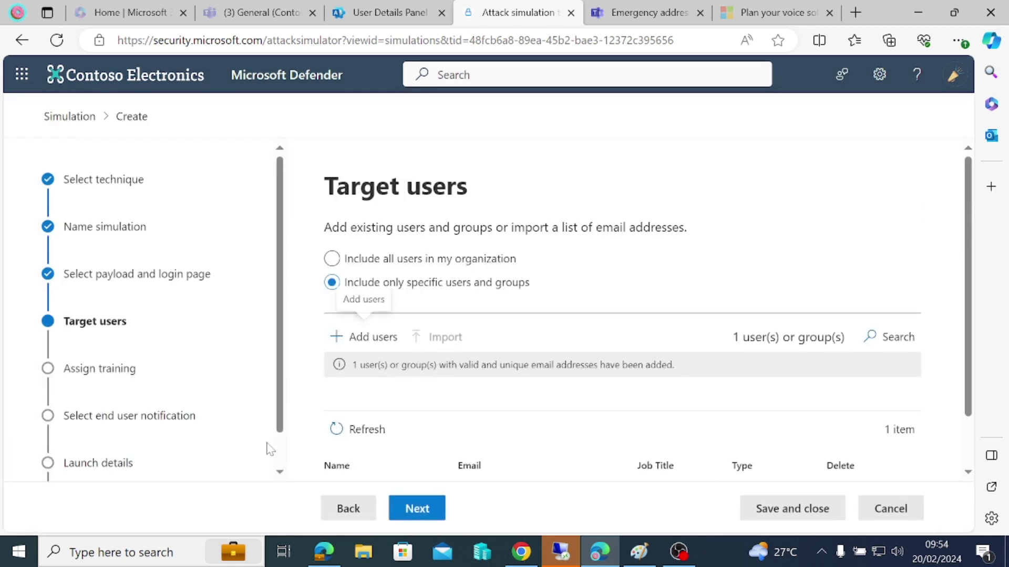
- Find a second user by first name, add that user to the simulation targets and check the target list
{"action": "left_click", "coordinate": [363, 339]}
{"action": "left_click", "coordinate": [110, 230]}
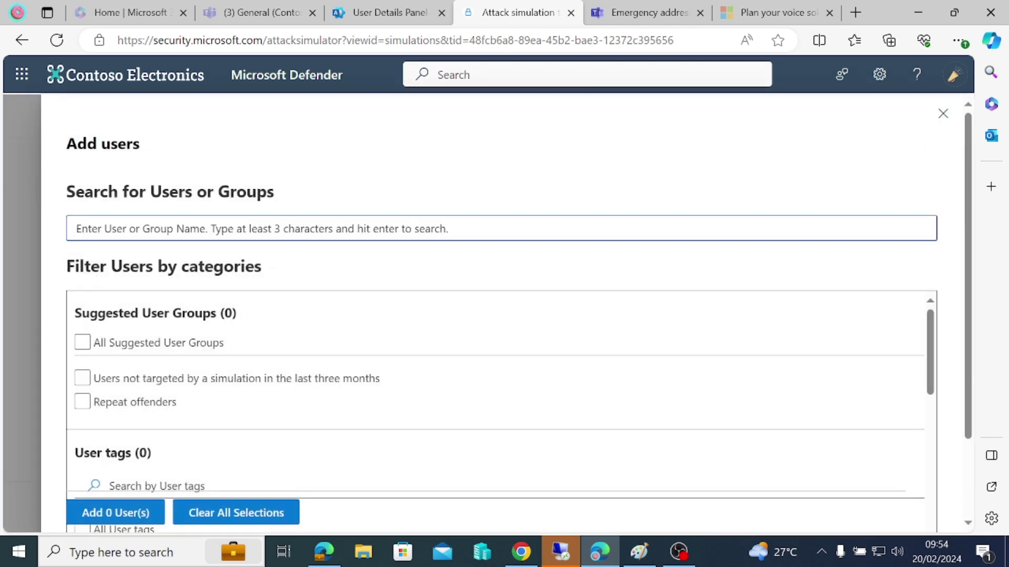
{"action": "type", "text": "adele"}
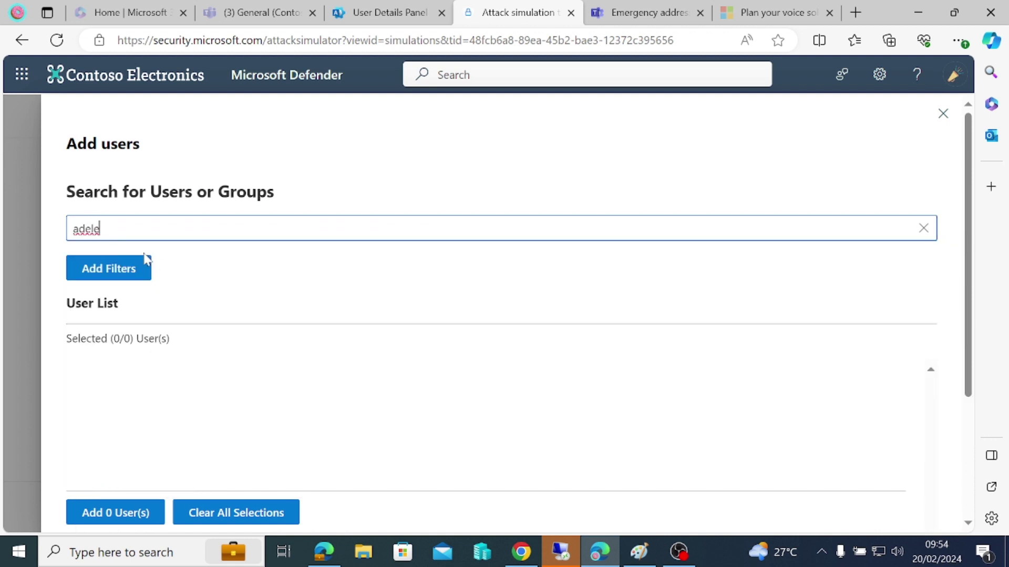
{"action": "key", "text": "Return"}
{"action": "key", "text": "BackSpace"}
{"action": "left_click", "coordinate": [84, 430]}
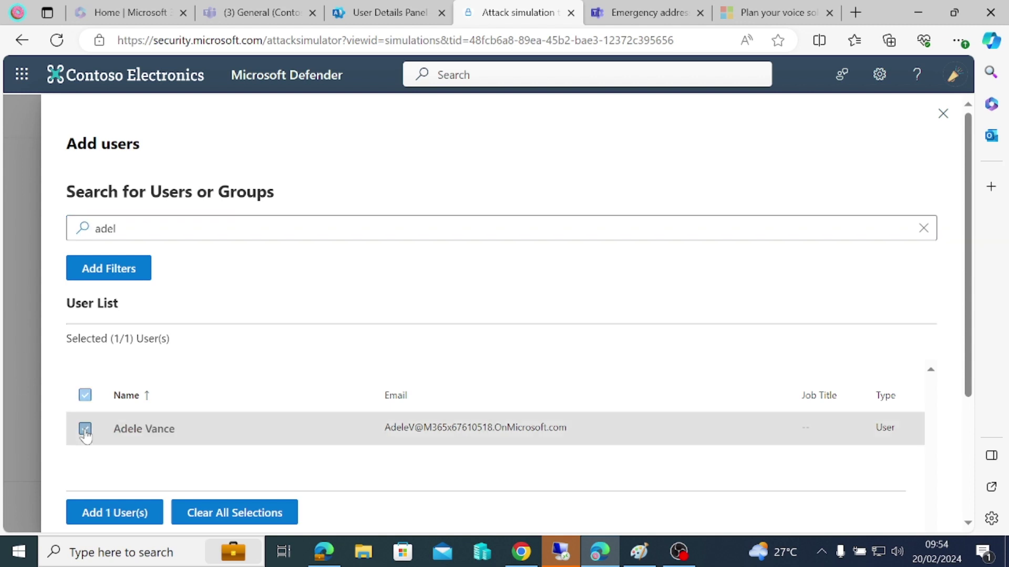
{"action": "left_click", "coordinate": [126, 513]}
{"action": "scroll", "coordinate": [452, 363], "scroll_direction": "down", "scroll_amount": 2}
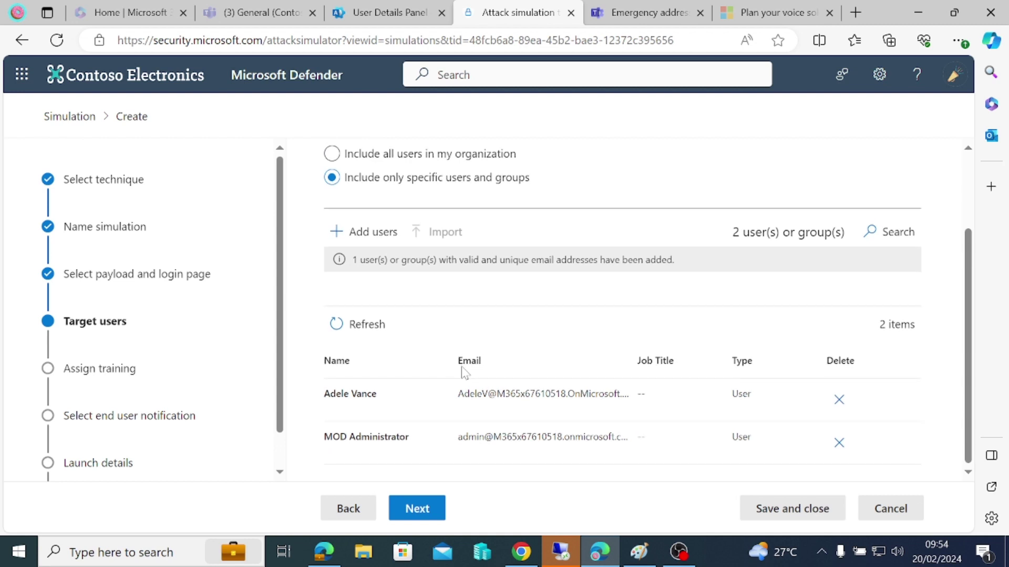
{"action": "scroll", "coordinate": [522, 427], "scroll_direction": "up", "scroll_amount": 2}
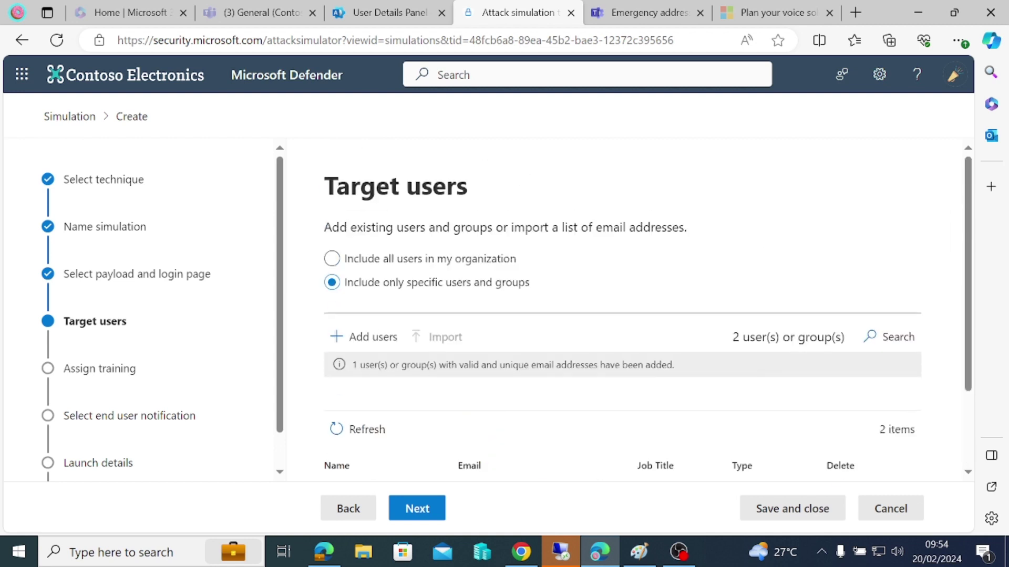
{"action": "scroll", "coordinate": [406, 462], "scroll_direction": "down", "scroll_amount": 2}
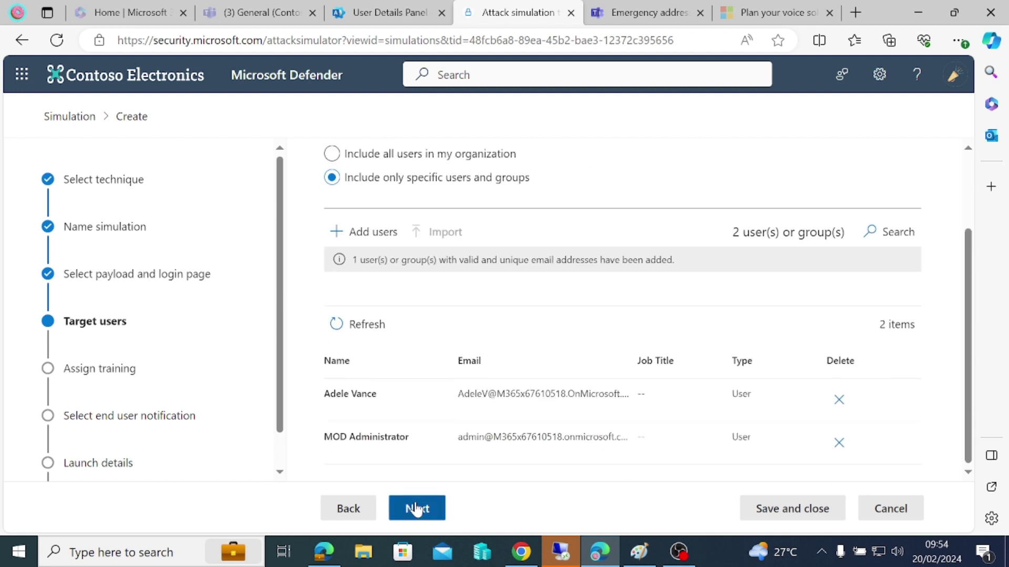
- Exclude no target users and keep the recommended Microsoft training experience with training assigned automatically
{"action": "left_click", "coordinate": [415, 508]}
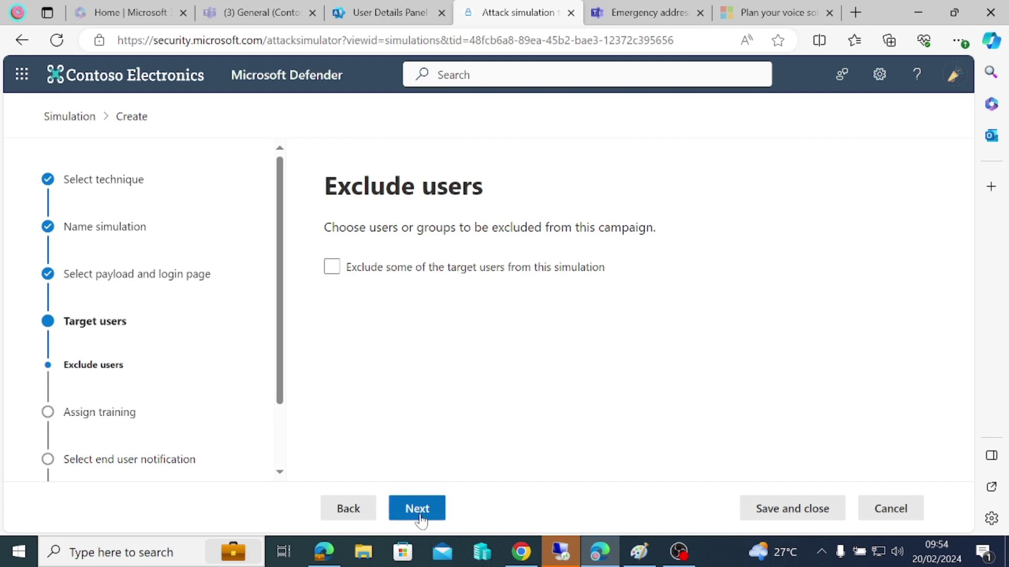
{"action": "left_click", "coordinate": [417, 509]}
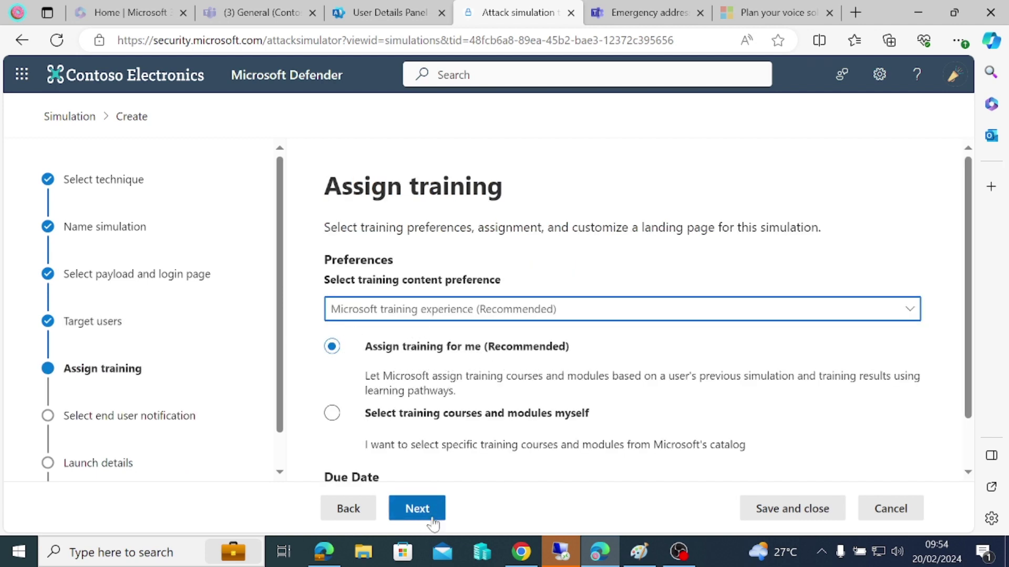
{"action": "left_click", "coordinate": [415, 508]}
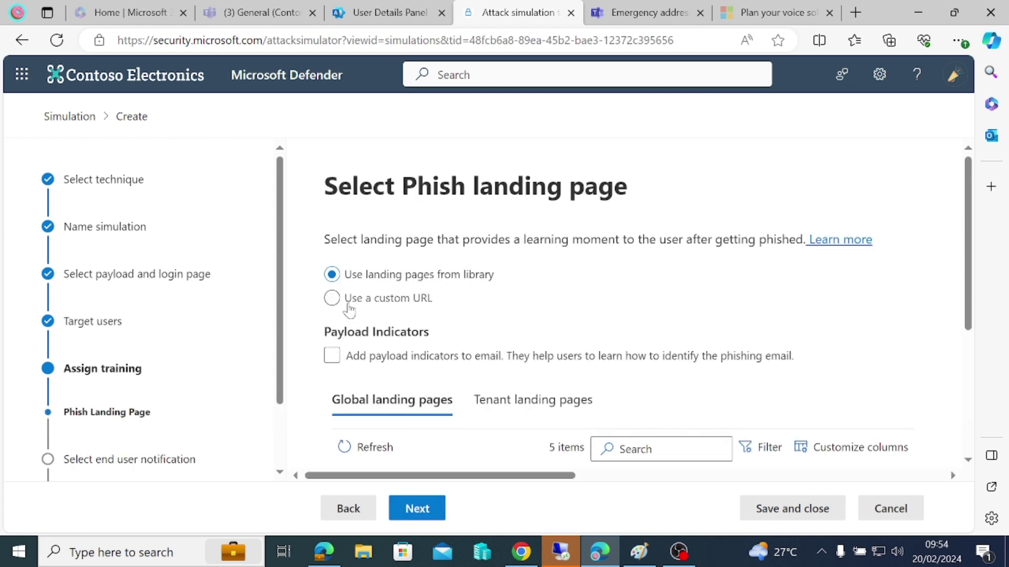
{"action": "left_click", "coordinate": [332, 298]}
{"action": "left_click", "coordinate": [350, 370]}
{"action": "type", "text": "https://"}
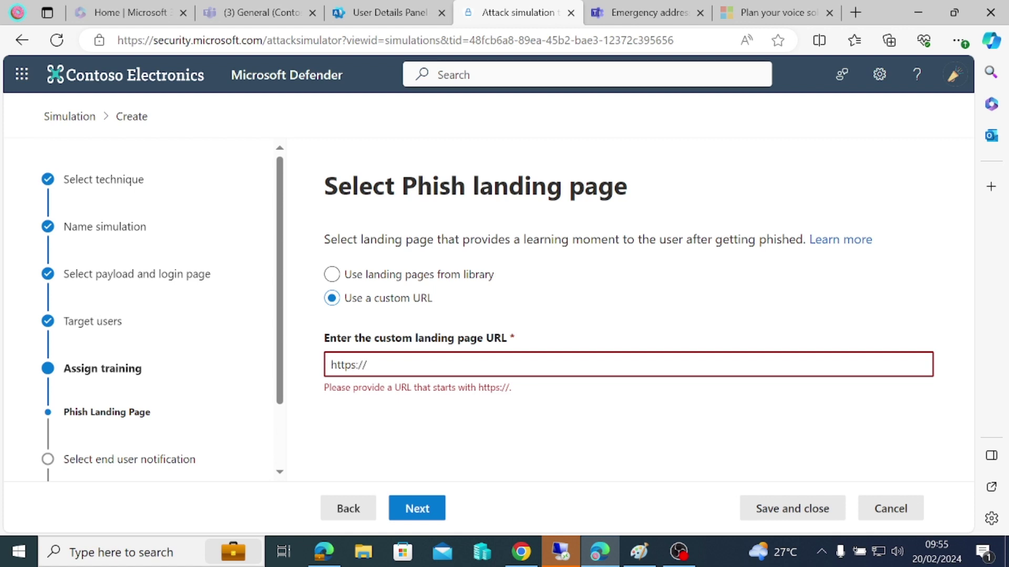
{"action": "type", "text": "office.com"}
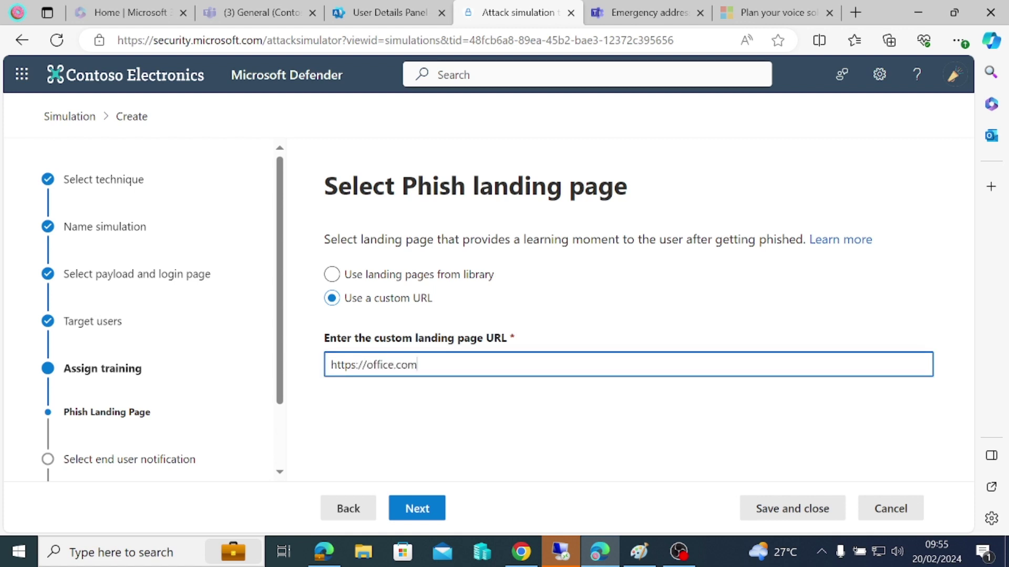
{"action": "left_click", "coordinate": [417, 508]}
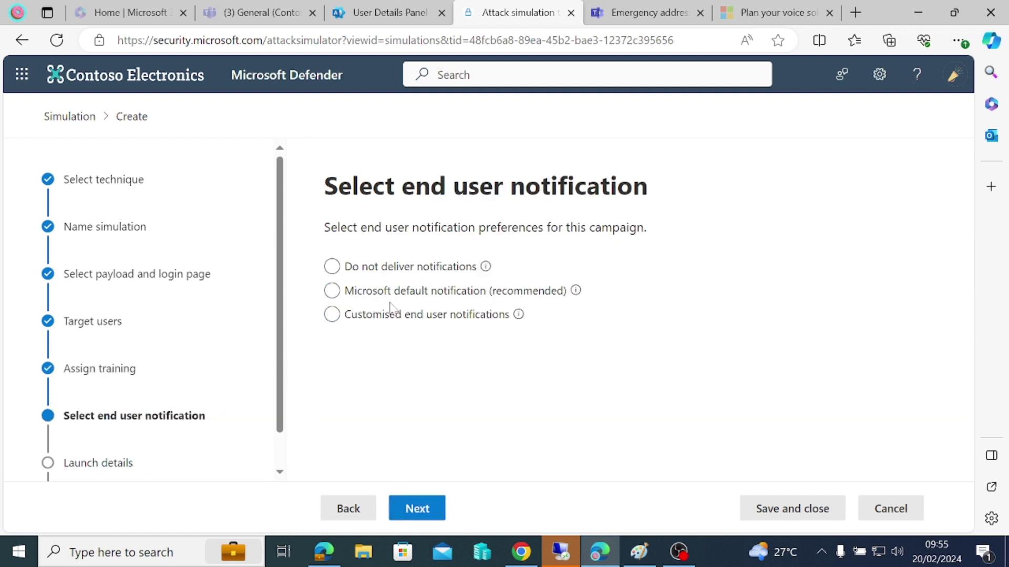
- Set the end user notification preference to Do not deliver notifications
{"action": "left_click", "coordinate": [332, 268]}
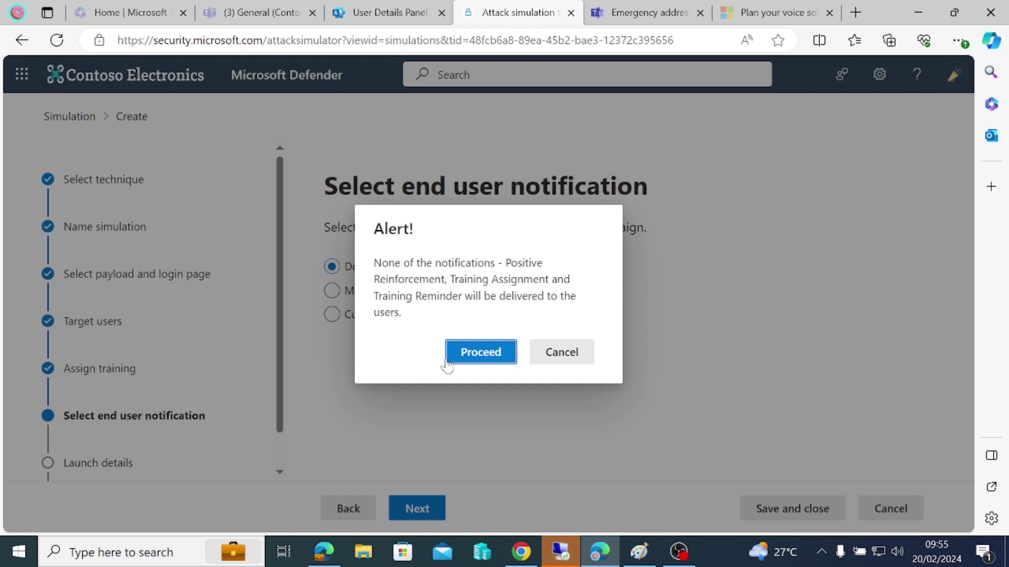
{"action": "left_click", "coordinate": [479, 351]}
{"action": "left_click", "coordinate": [414, 507]}
- Keep the immediate launch with a 2-day duration, submit the simulation and close the wizard
{"action": "scroll", "coordinate": [405, 357], "scroll_direction": "down", "scroll_amount": 1}
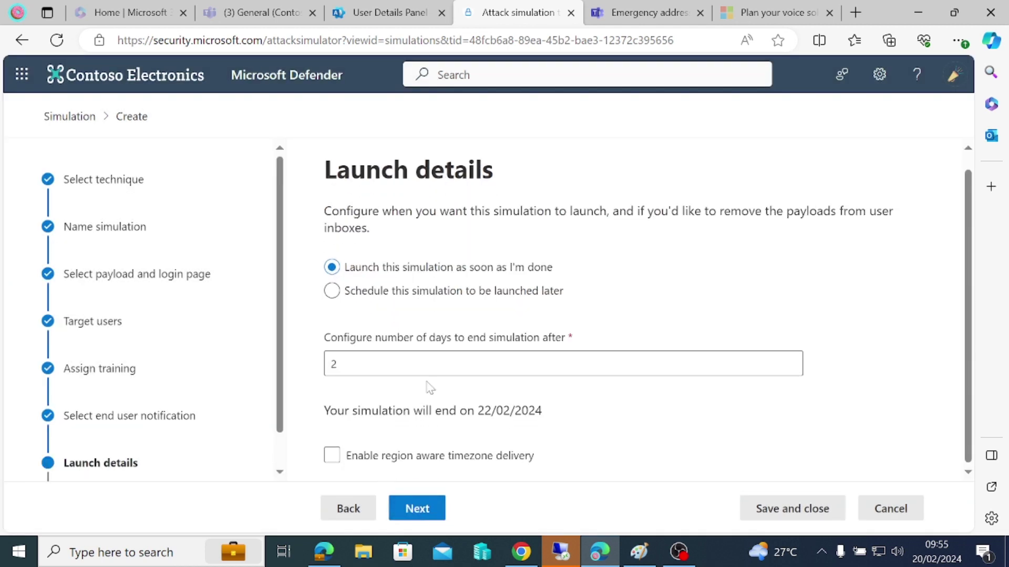
{"action": "left_click", "coordinate": [419, 508]}
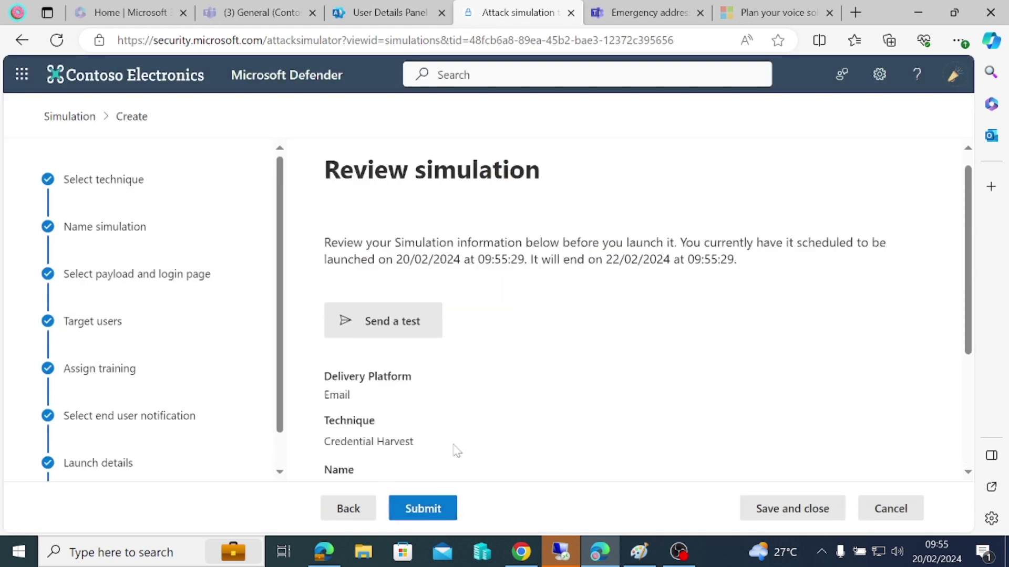
{"action": "left_click", "coordinate": [420, 508]}
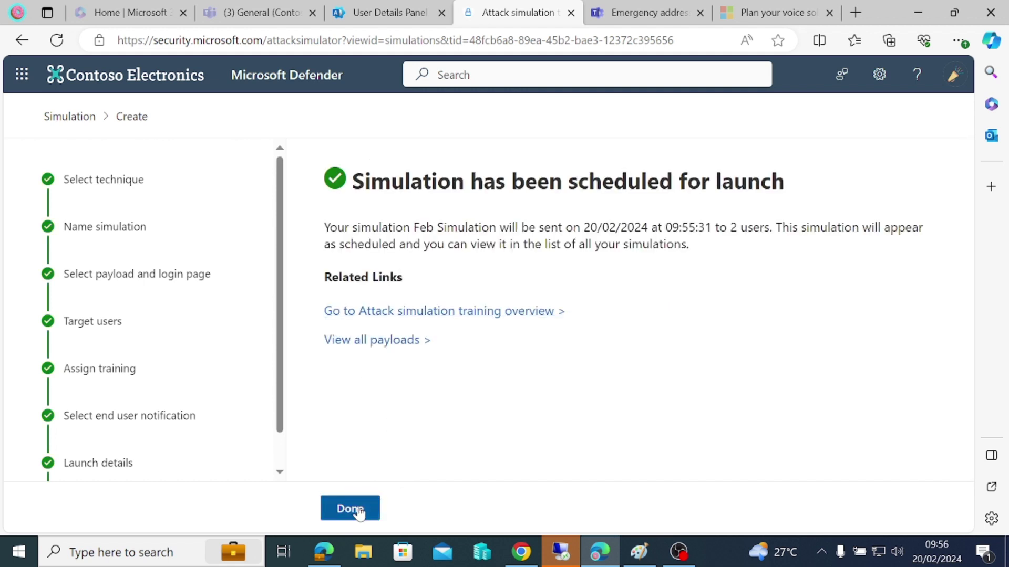
{"action": "left_click", "coordinate": [356, 510]}
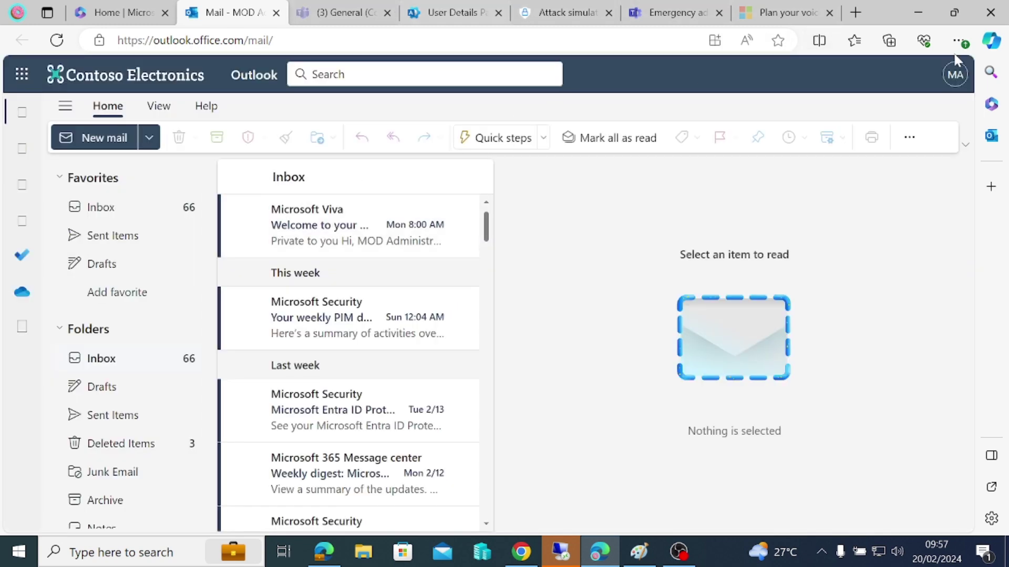
- Switch to the Microsoft 365 admin center, open the second targeted user's details and copy their email address
{"action": "left_click", "coordinate": [453, 11]}
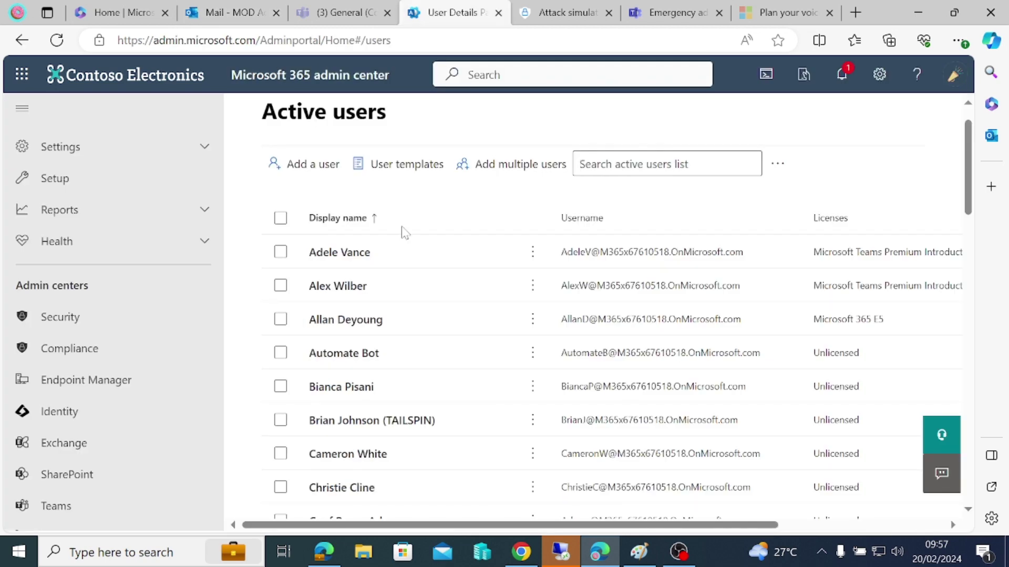
{"action": "left_click", "coordinate": [344, 254]}
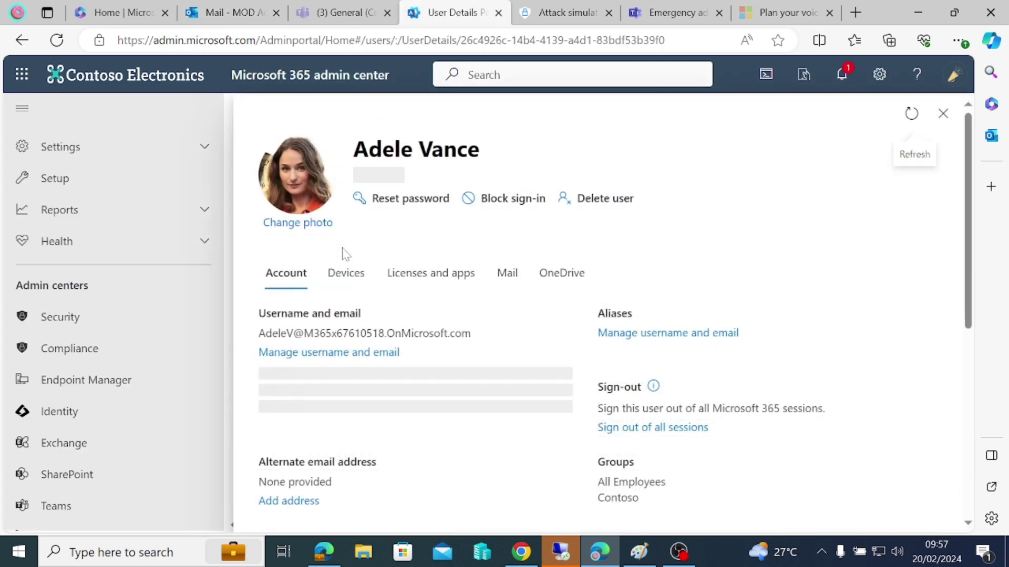
{"action": "left_click_drag", "start_coordinate": [472, 333], "coordinate": [258, 333]}
{"action": "key", "text": "ctrl+c"}
- Open a new InPrivate browser window and go to office.com
{"action": "left_click", "coordinate": [957, 41]}
{"action": "left_click", "coordinate": [794, 151]}
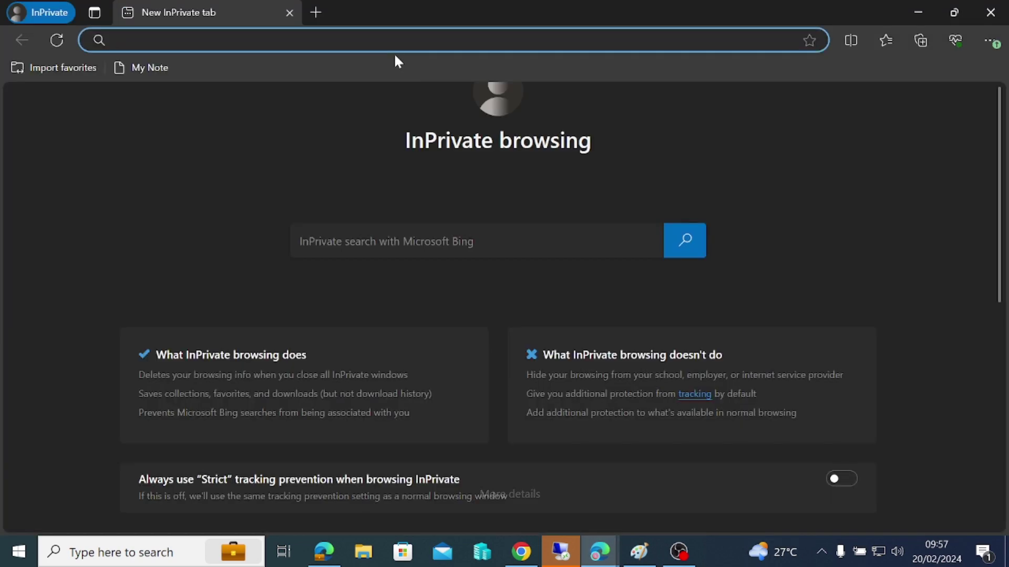
{"action": "type", "text": "office"}
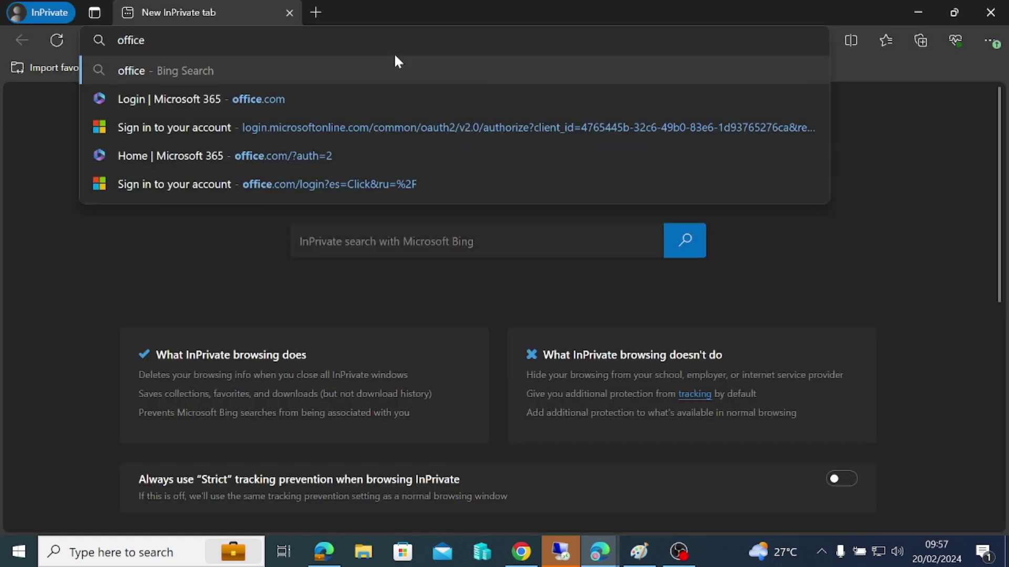
{"action": "type", "text": ".com"}
{"action": "key", "text": "Return"}
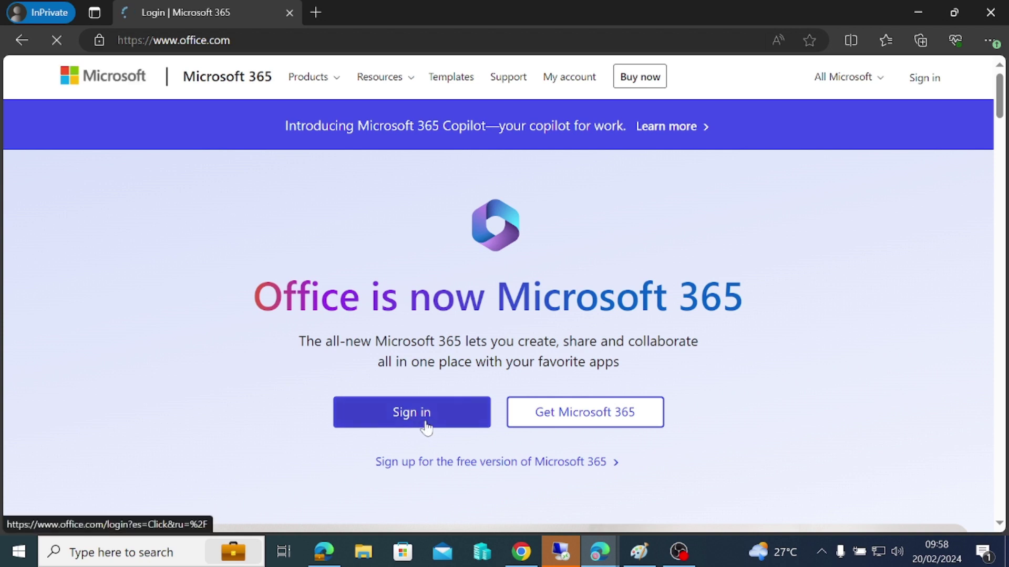
- Sign in to Microsoft 365 with the targeted user's copied email address and the account password
{"action": "left_click", "coordinate": [426, 429]}
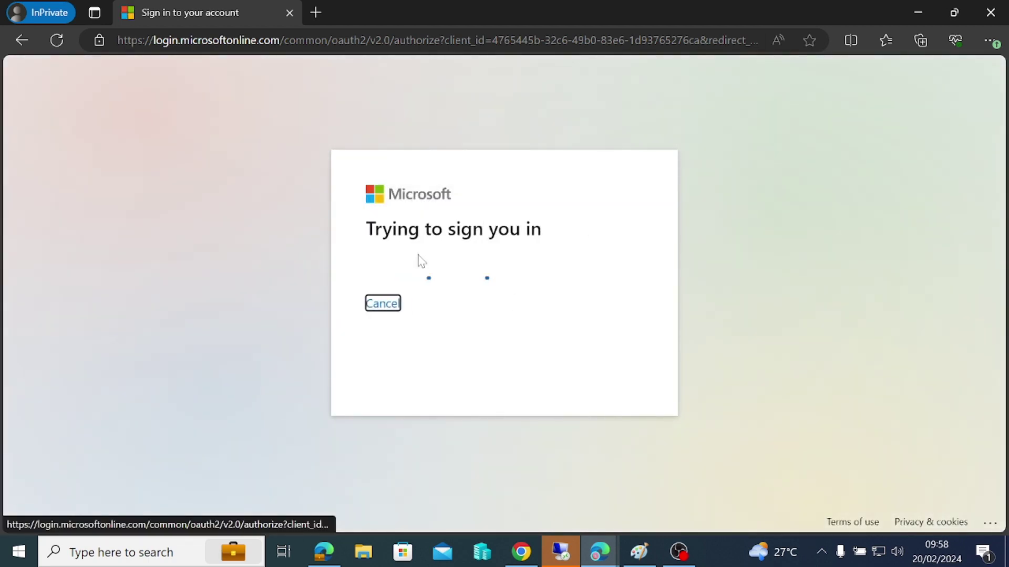
{"action": "key", "text": "ctrl+v"}
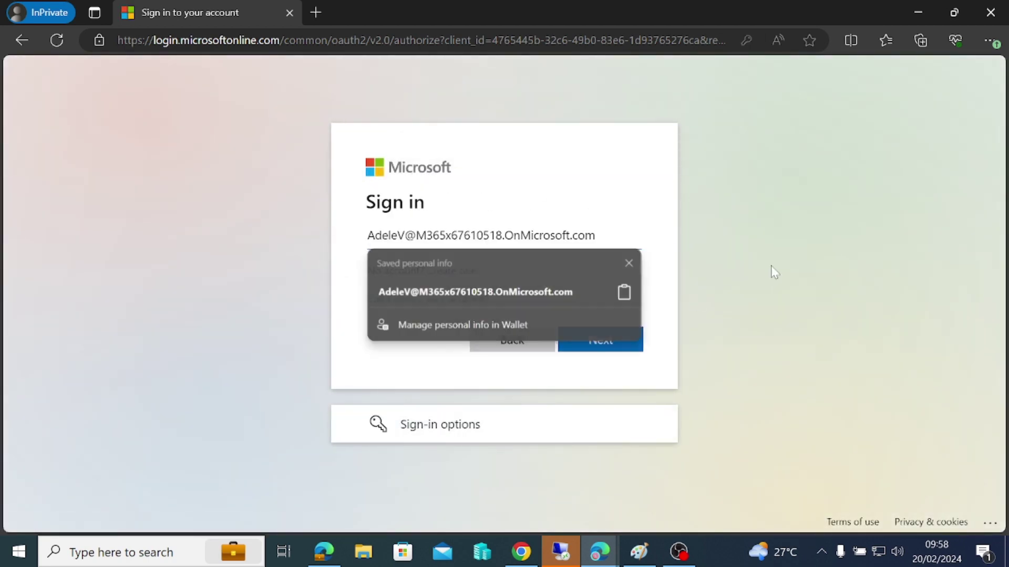
{"action": "left_click", "coordinate": [597, 336]}
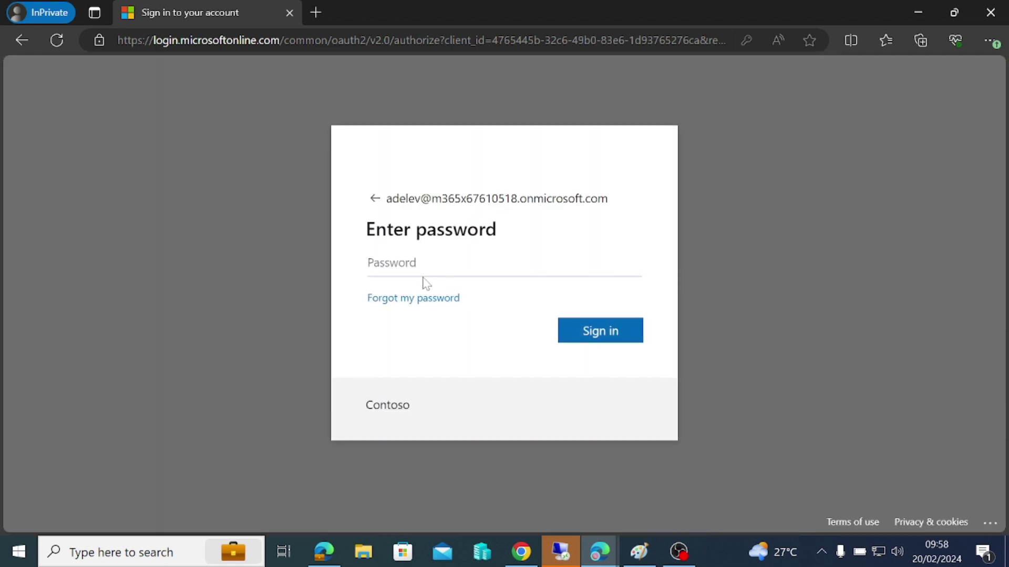
{"action": "type", "text": "********"}
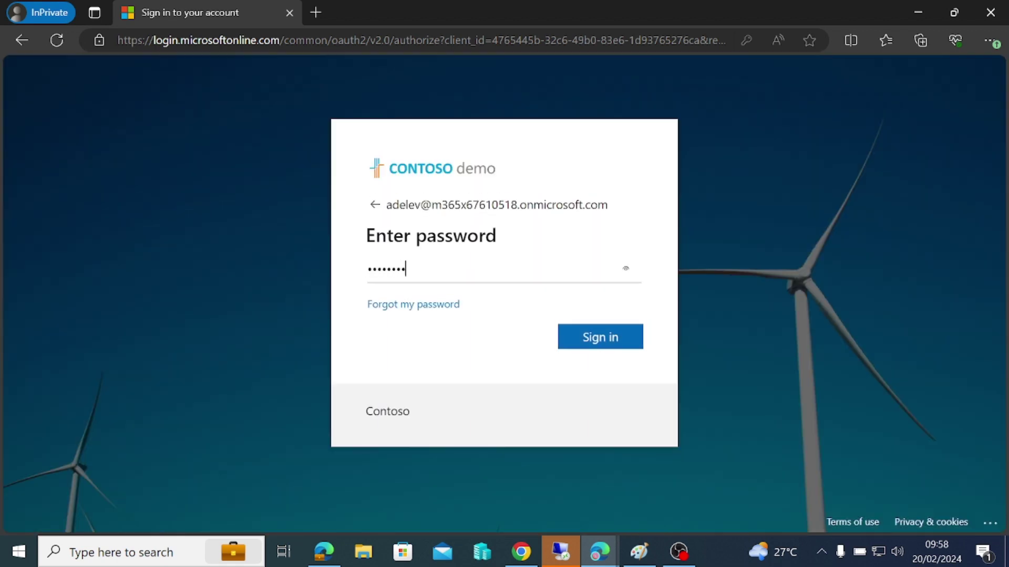
{"action": "type", "text": "*********"}
{"action": "key", "text": "Return"}
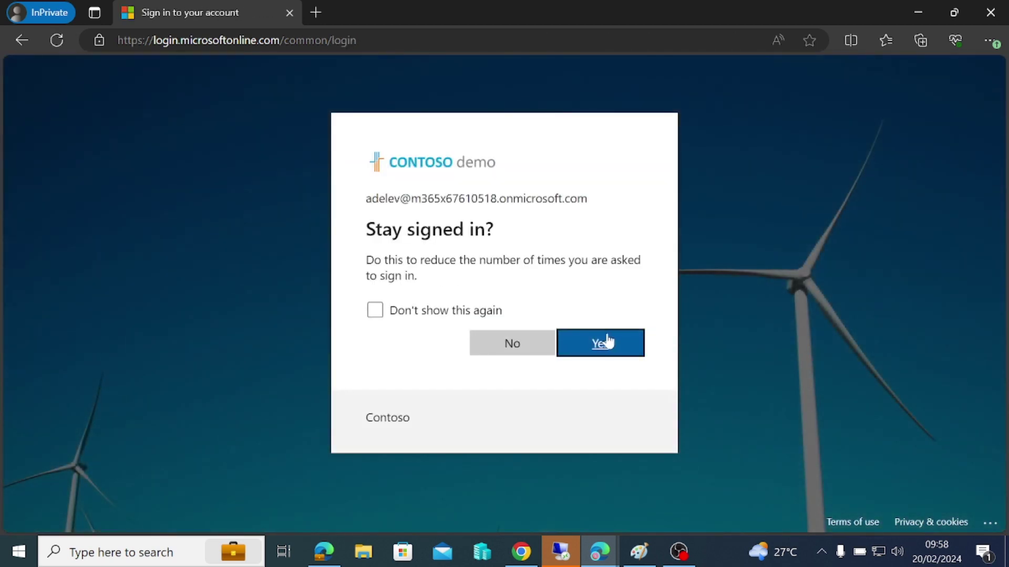
{"action": "left_click", "coordinate": [611, 339]}
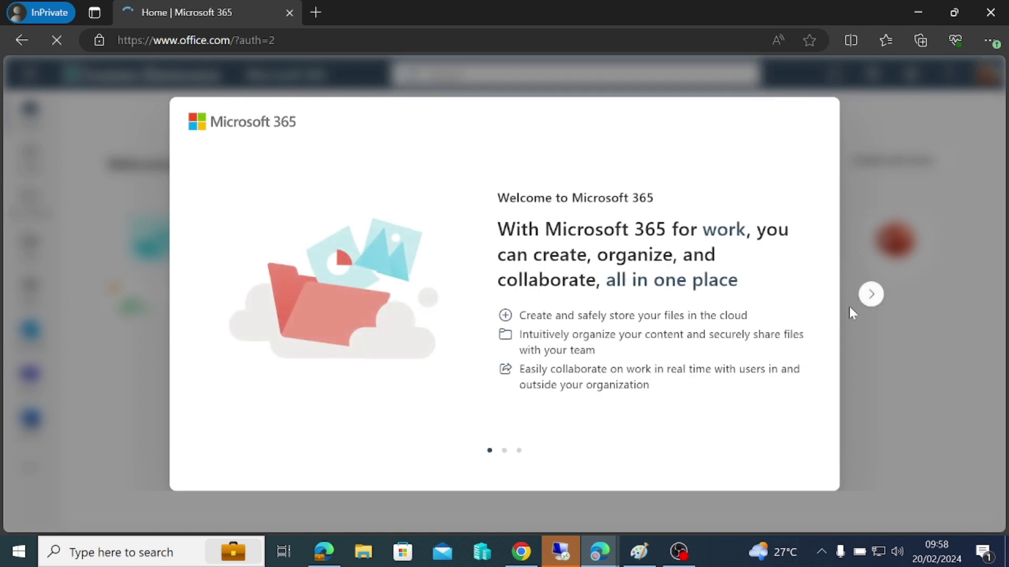
- Go through the Microsoft 365 welcome pages to dismiss them and open the user's Outlook mailbox
{"action": "left_click", "coordinate": [865, 295]}
{"action": "left_click", "coordinate": [866, 296]}
{"action": "left_click", "coordinate": [866, 295]}
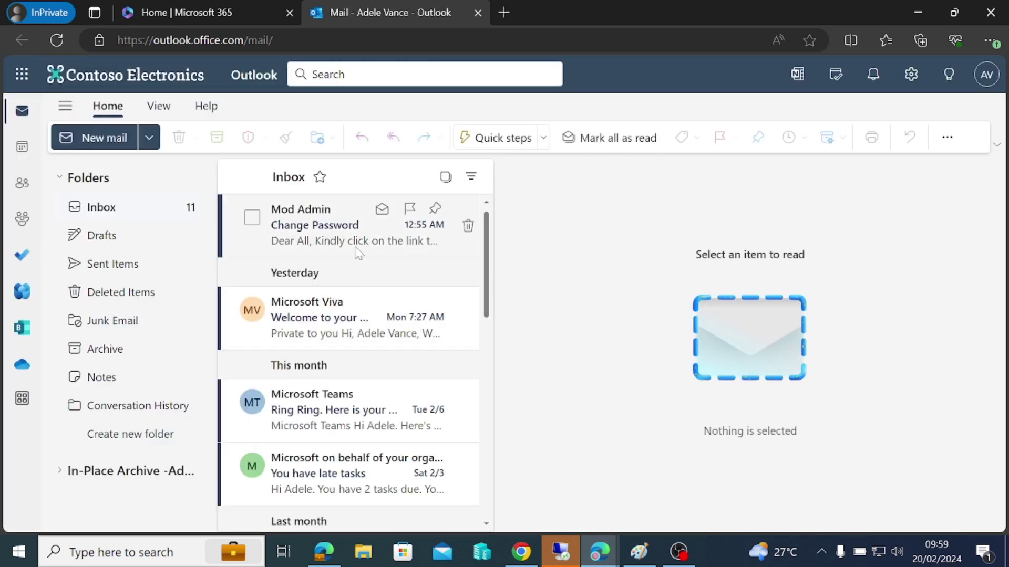
- Open the "Change Password" email from Mod Admin and highlight the lookalike letter in the sender's address
{"action": "left_click", "coordinate": [320, 235]}
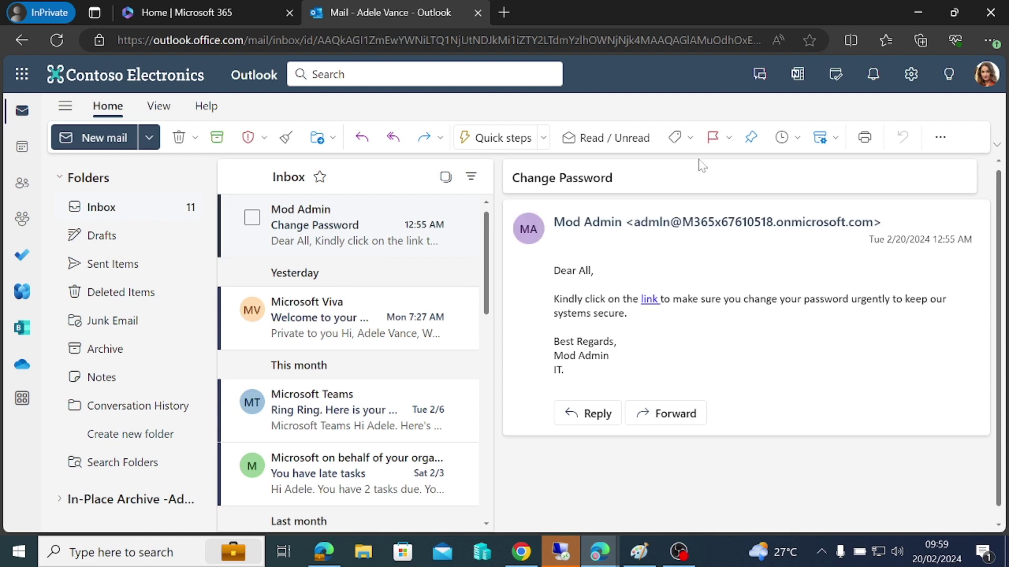
{"action": "left_click_drag", "start_coordinate": [660, 222], "coordinate": [663, 222]}
{"action": "left_click", "coordinate": [661, 222]}
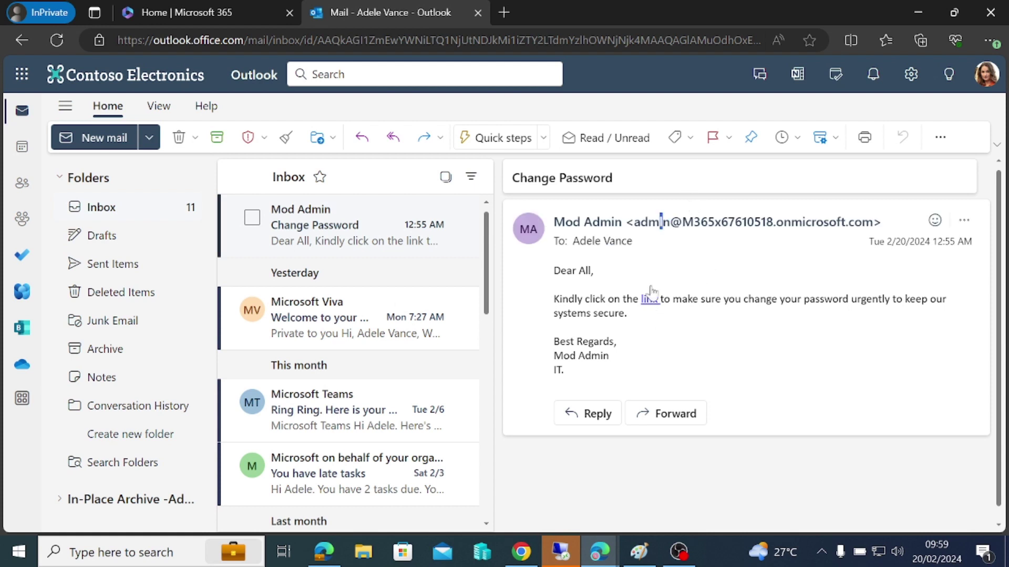
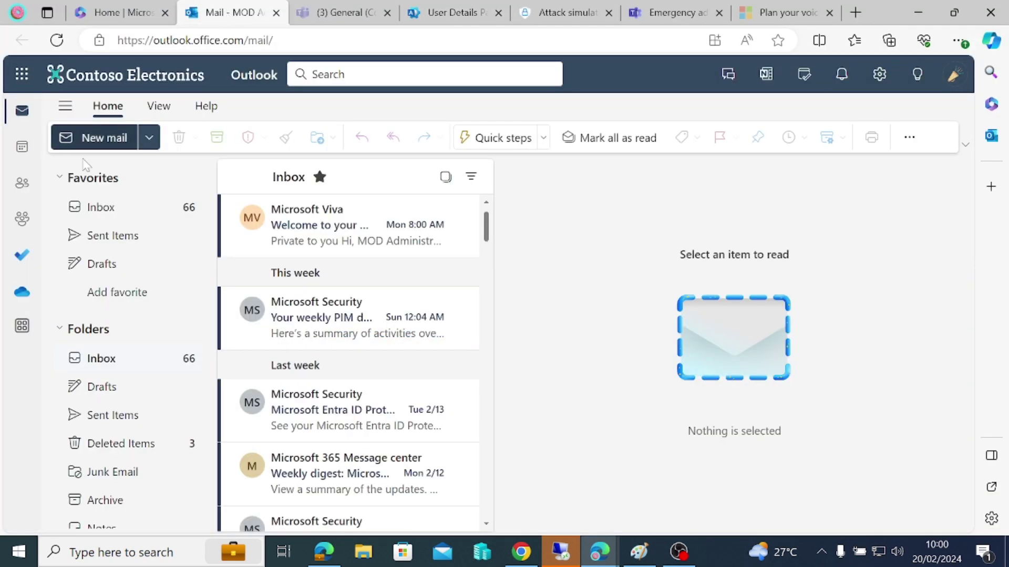
- Reload the administrator's Outlook mailbox and open the "Change Password" email from Mod Admin
{"action": "left_click", "coordinate": [57, 41]}
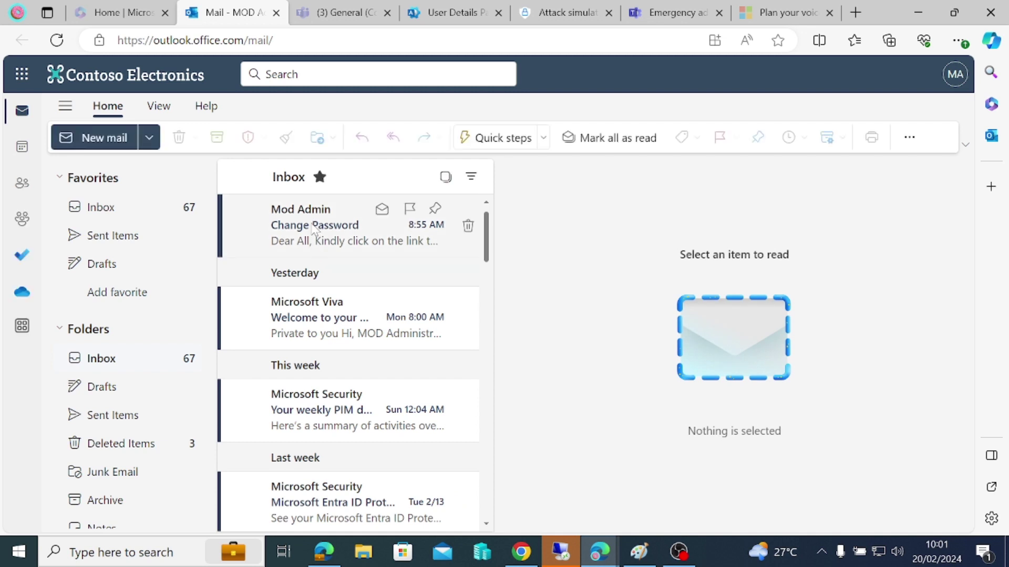
{"action": "left_click", "coordinate": [313, 227]}
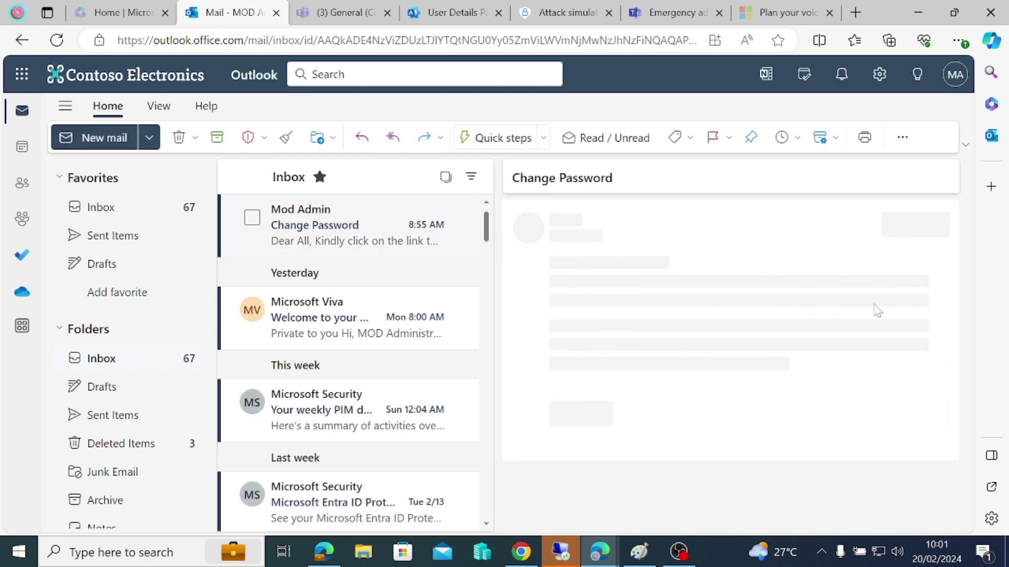